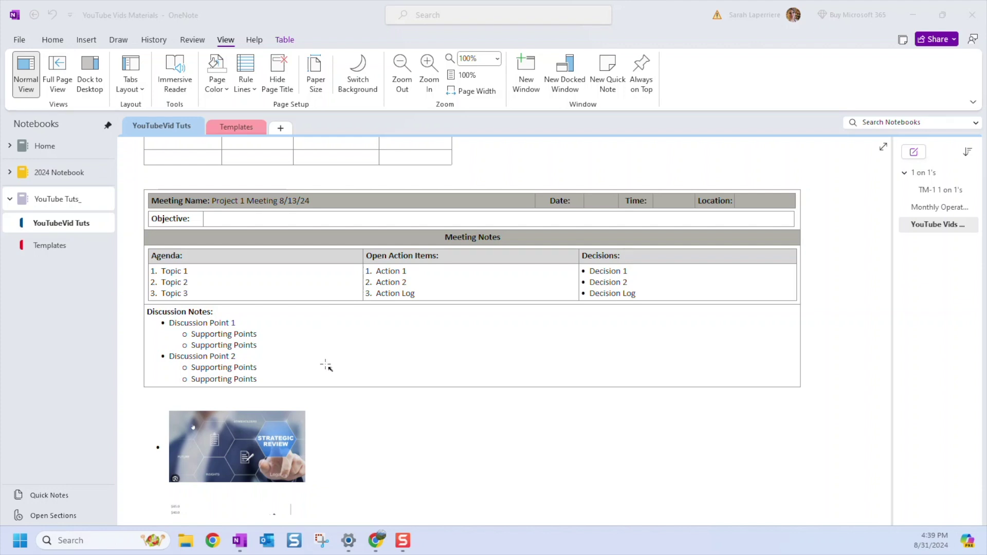
View the Monthly Operations Review page and the T: Quick Links and T: Meeting Notes pages in the Templates section
left_click(930, 208)
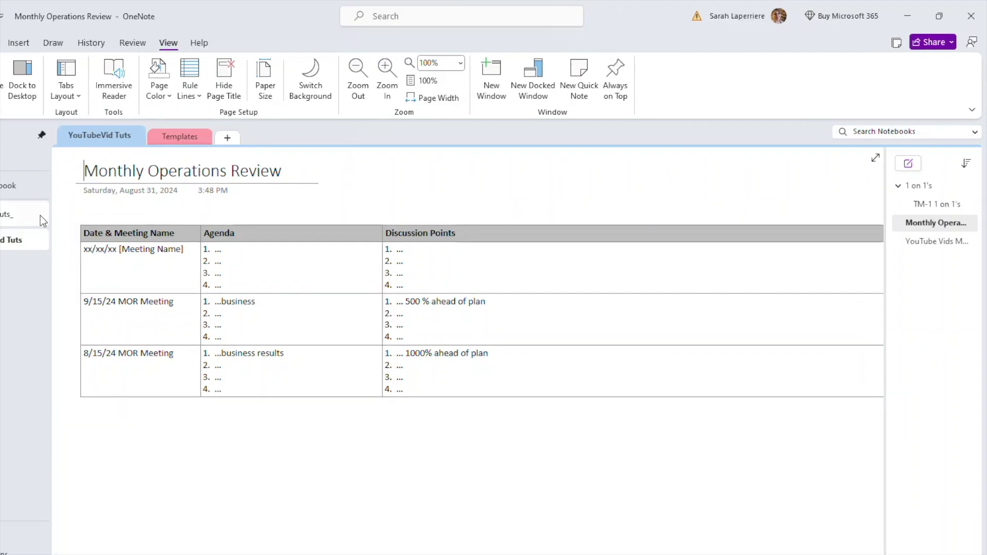
left_click(200, 139)
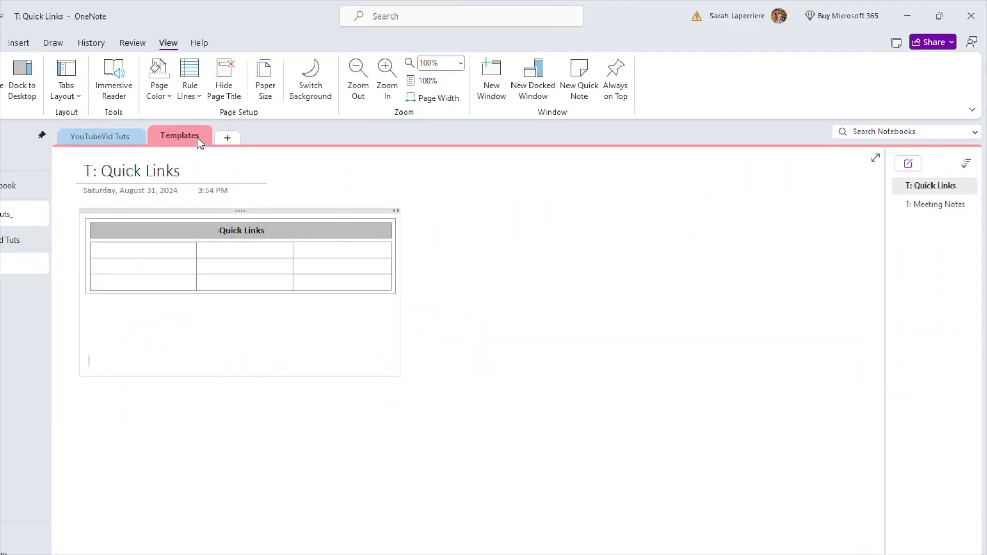
left_click(954, 187)
left_click(904, 204)
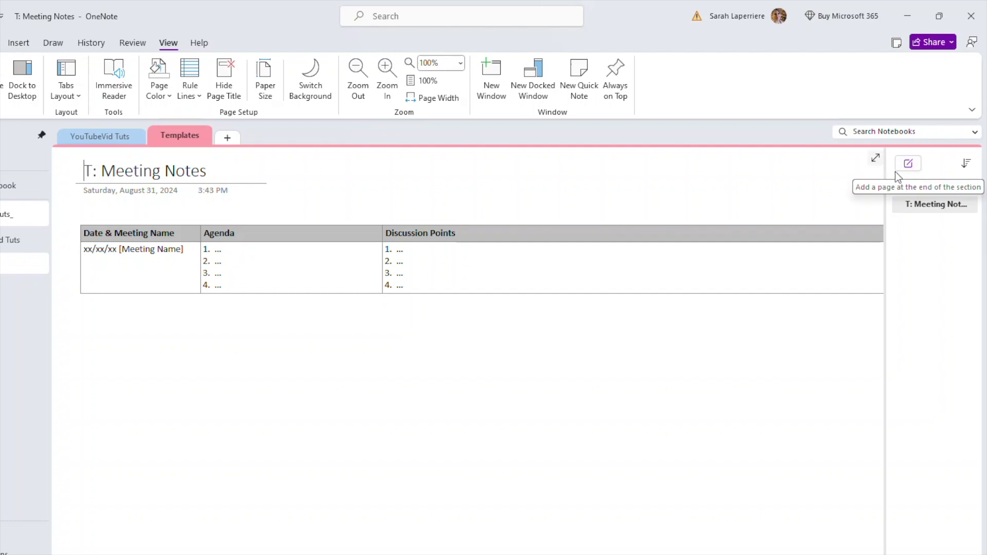
Add a new page to the Templates section and title it "T: F Meeting Notes"
left_click(910, 167)
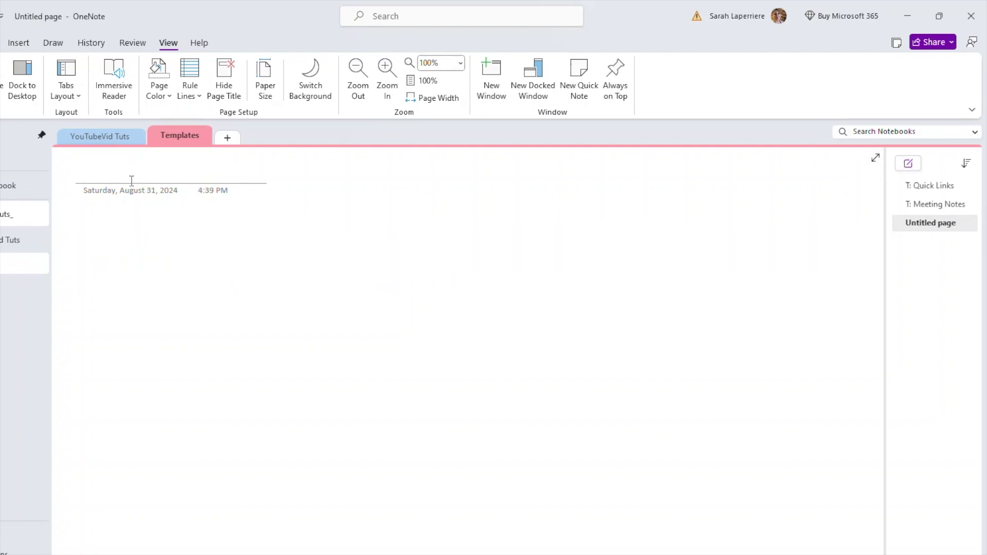
type("T")
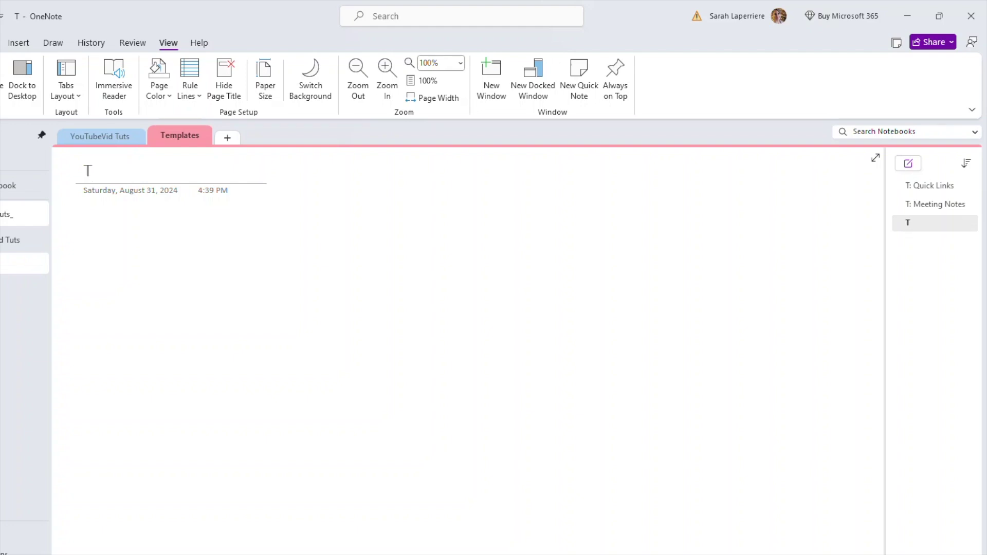
type(": M")
key("BackSpace")
type("F Meeting")
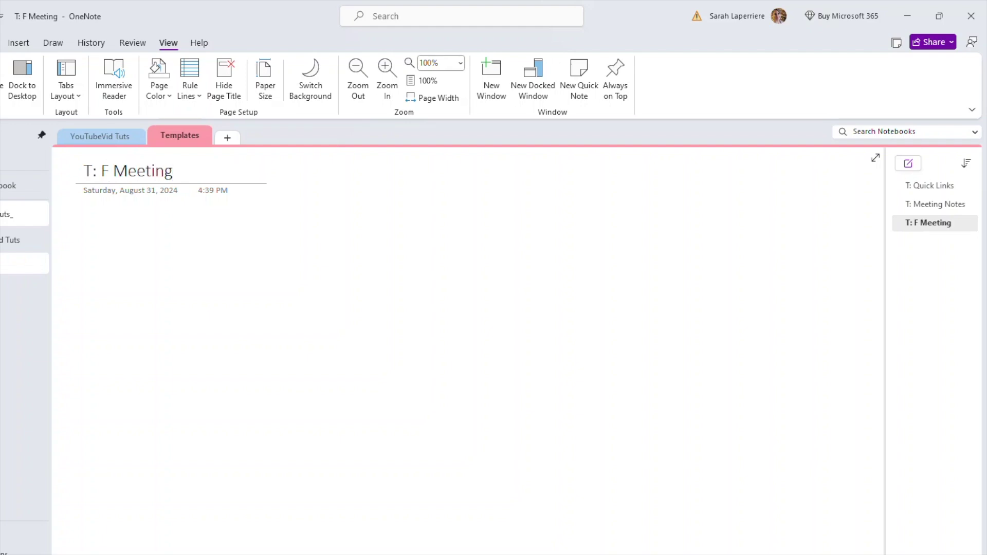
type(" Notes")
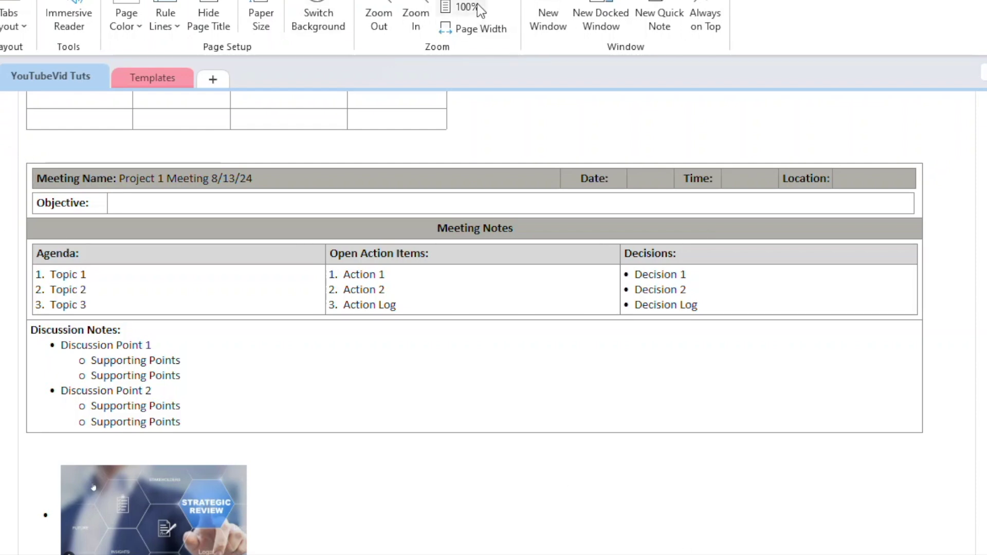
Examine the layout of the sample Project 1 meeting notes table at a larger zoom in the YouTubeVid Tuts section
left_click(414, 20)
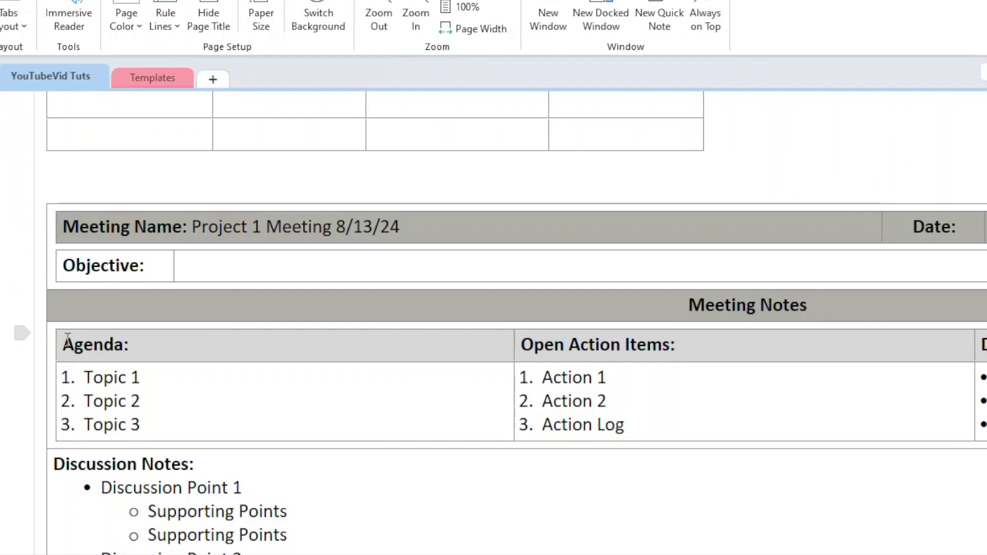
scroll(52, 370, "down", 5)
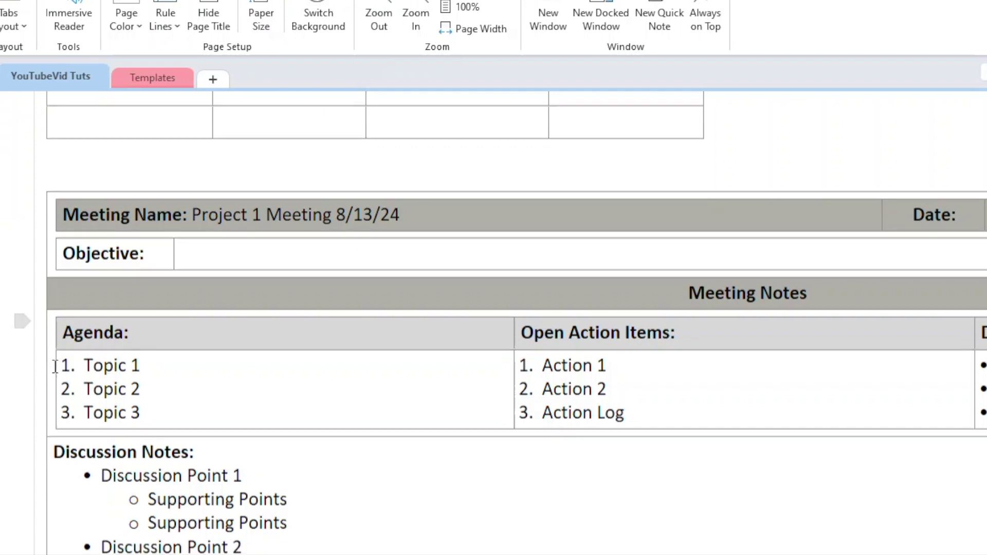
scroll(65, 365, "up", 5)
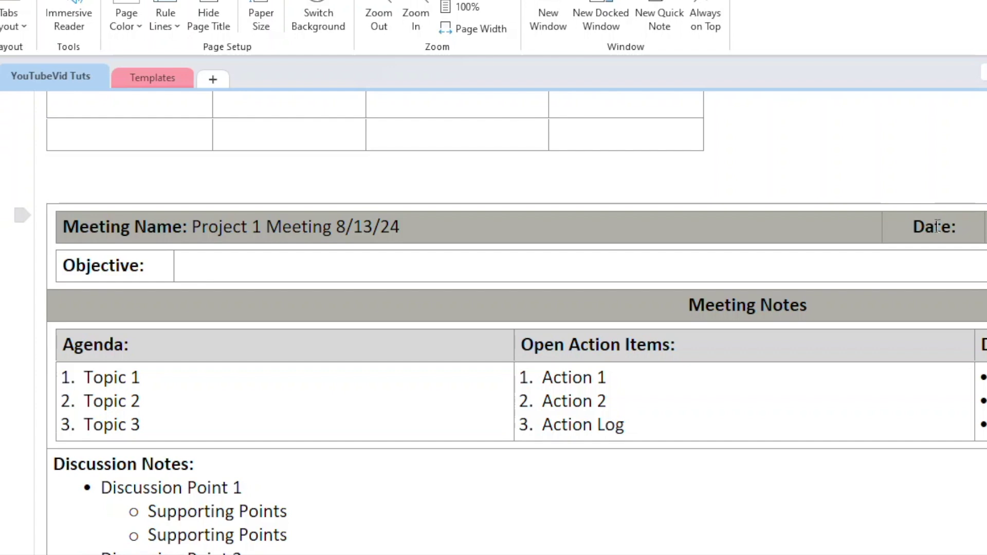
Return to the T: F Meeting Notes page in the Templates section and set its zoom to 100%
left_click(145, 78)
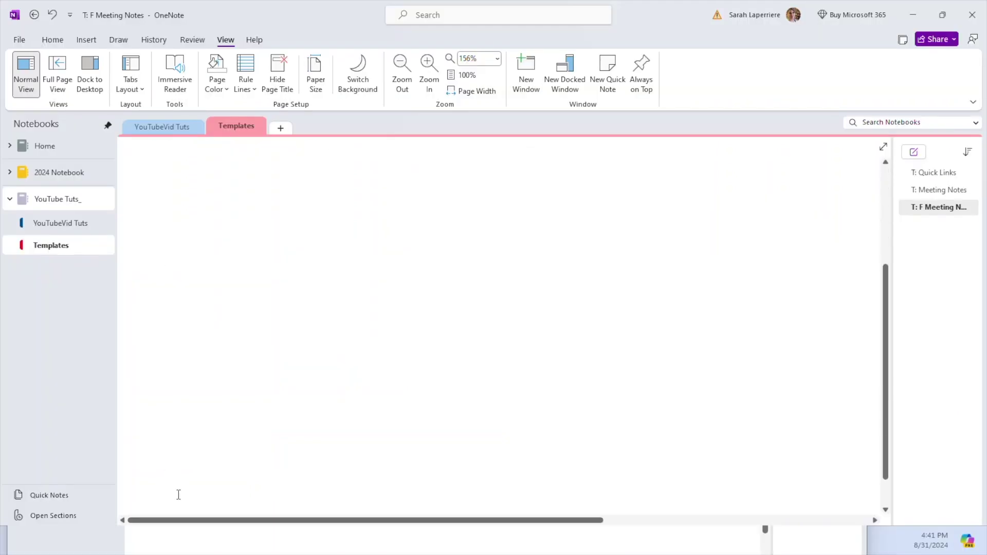
scroll(209, 411, "up", 1)
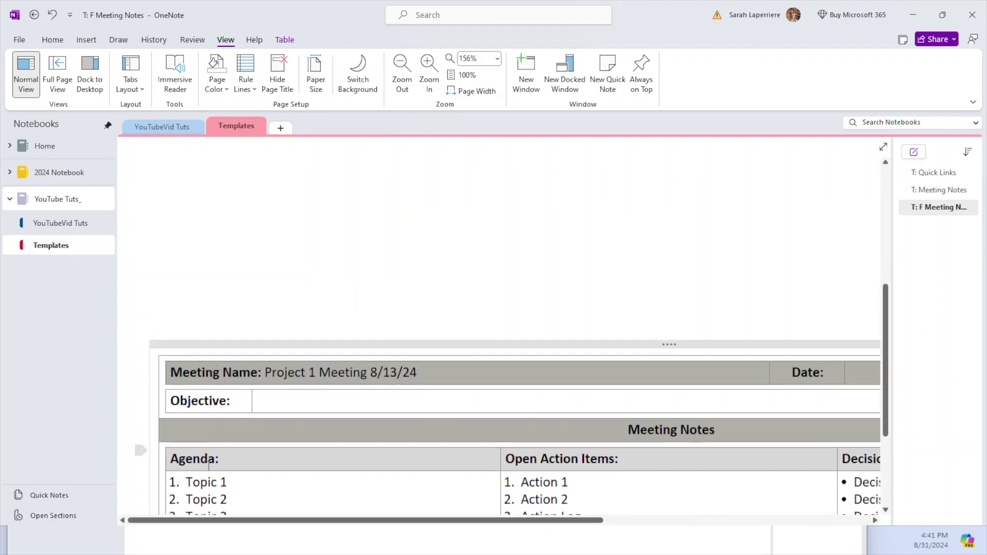
scroll(192, 385, "down", 6)
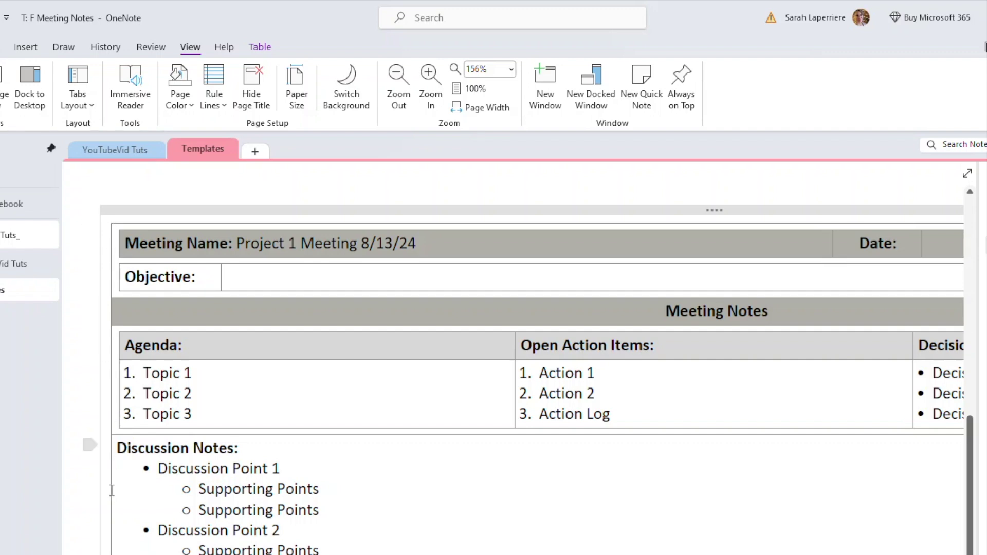
key("ctrl+a")
key("Delete")
left_click(117, 289)
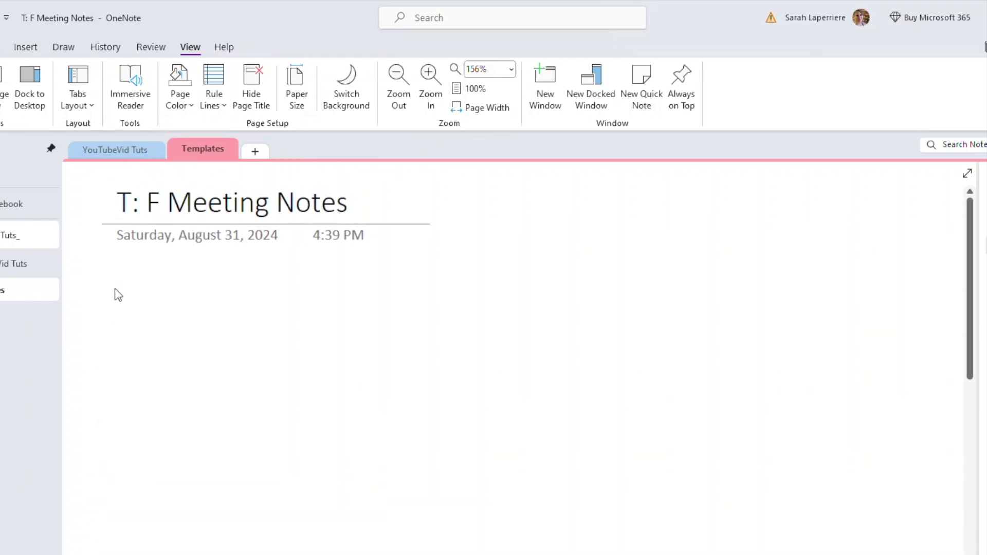
left_click(476, 88)
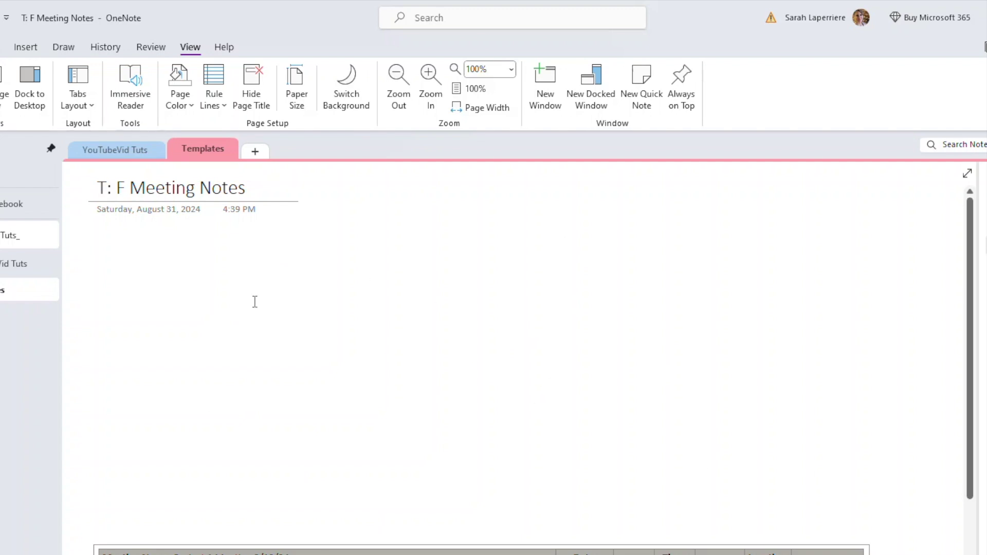
Insert a one-column, four-row table below the page title and nest a two-column, one-row table in its first row
left_click(113, 51)
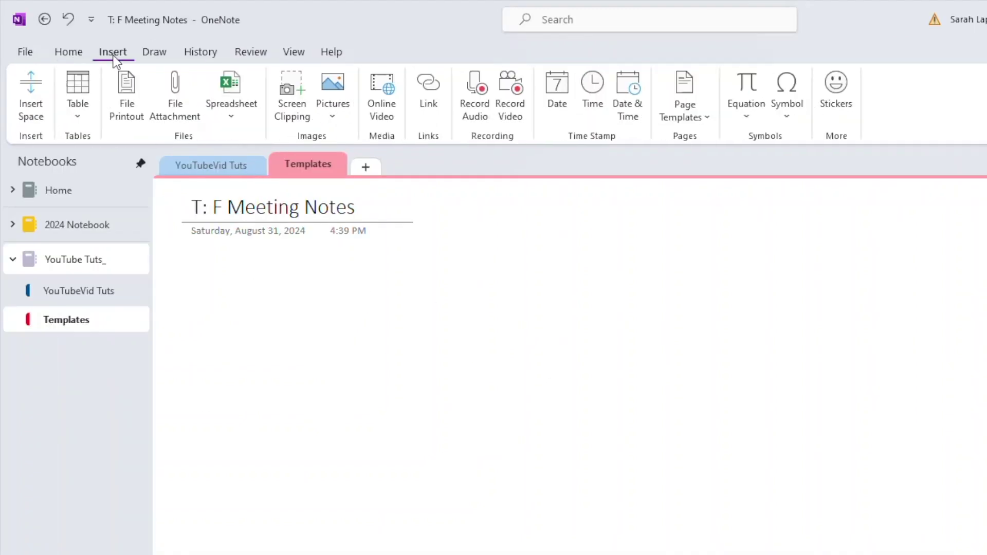
left_click(71, 85)
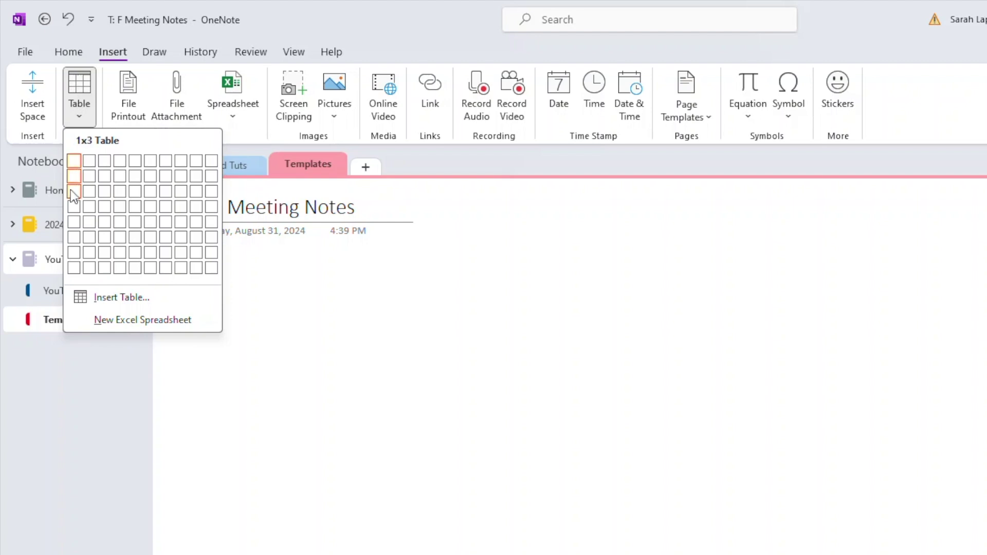
left_click(73, 208)
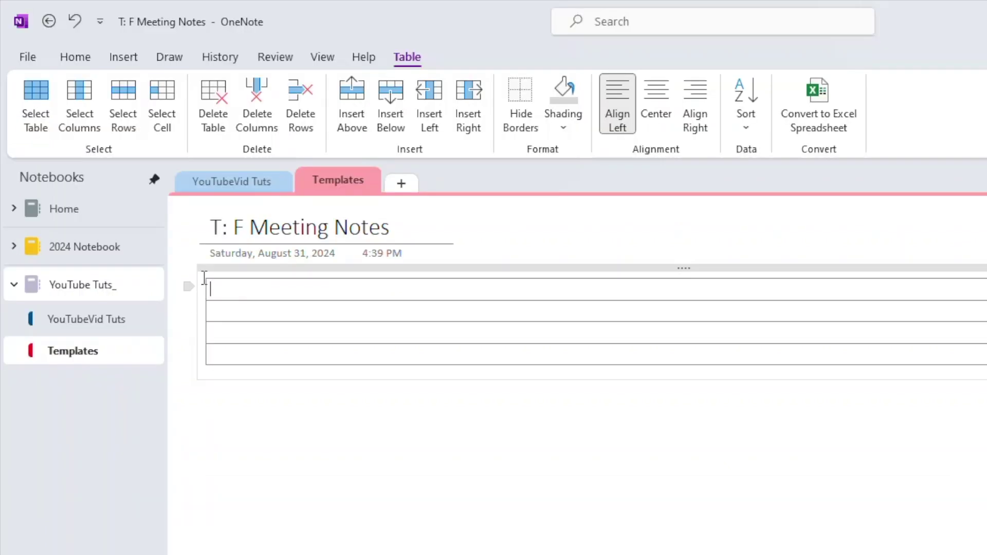
left_click(115, 58)
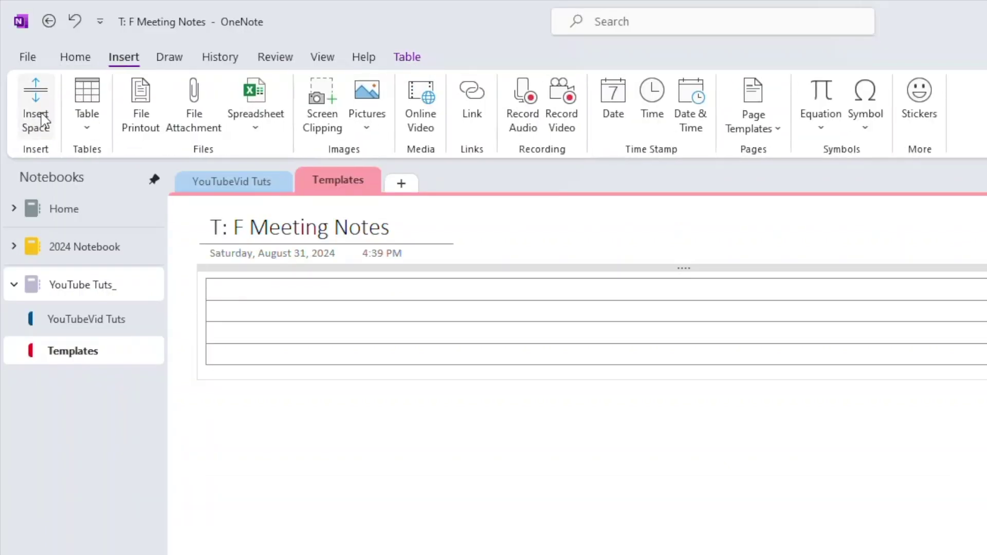
left_click(83, 112)
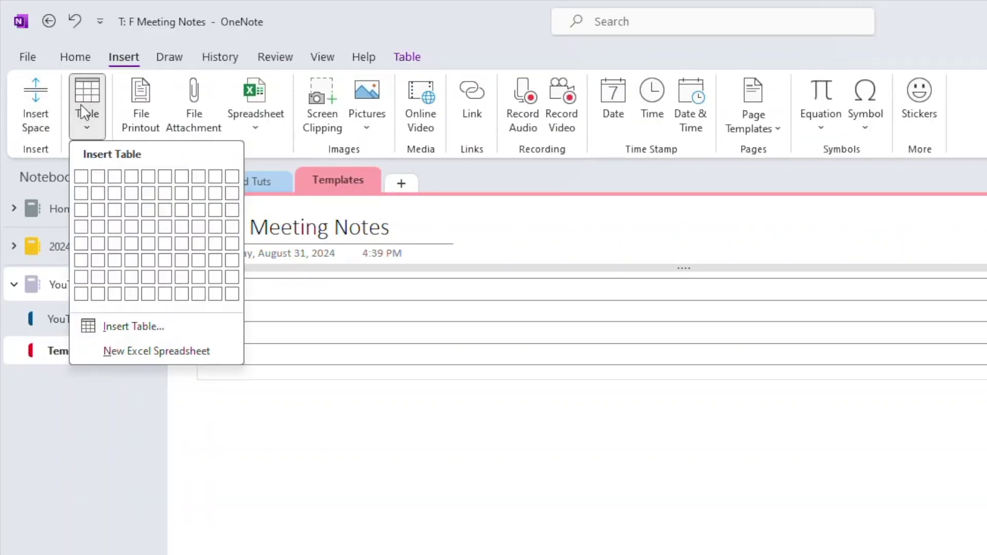
left_click(106, 180)
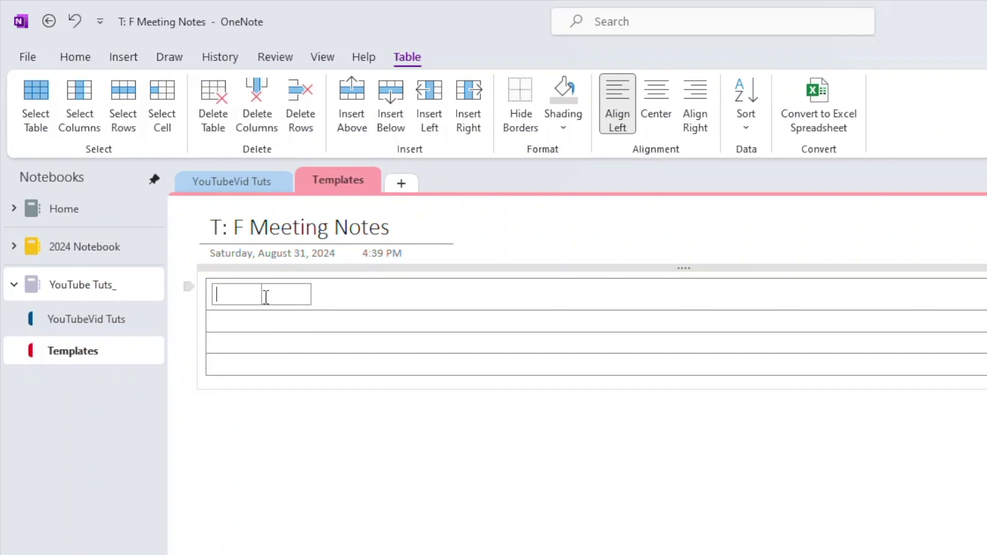
Fill the nested table with "Objective:" and "[Meeting Objective", widen it to the outer table's edge, and add a blank line above
type("Objective:")
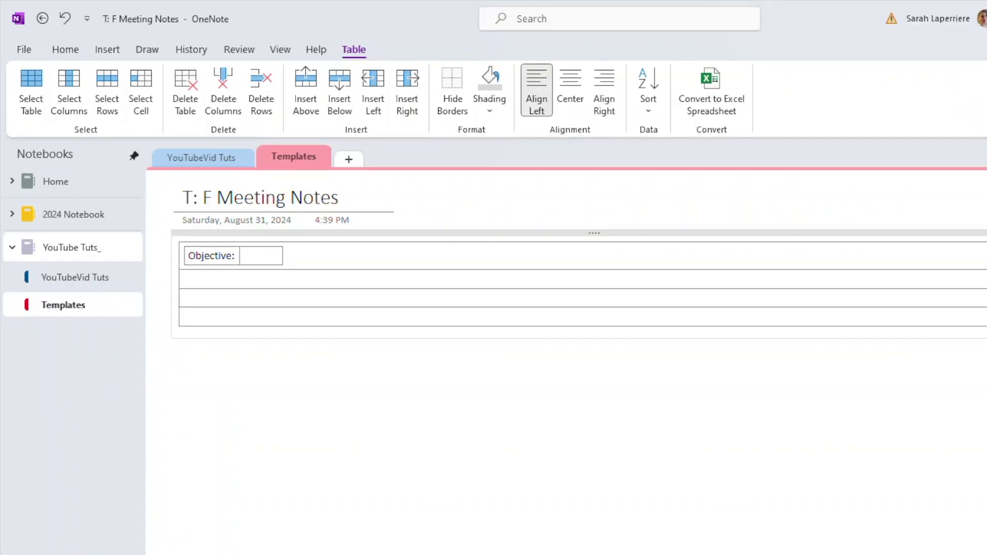
key("Tab")
type("[Meeting Objective")
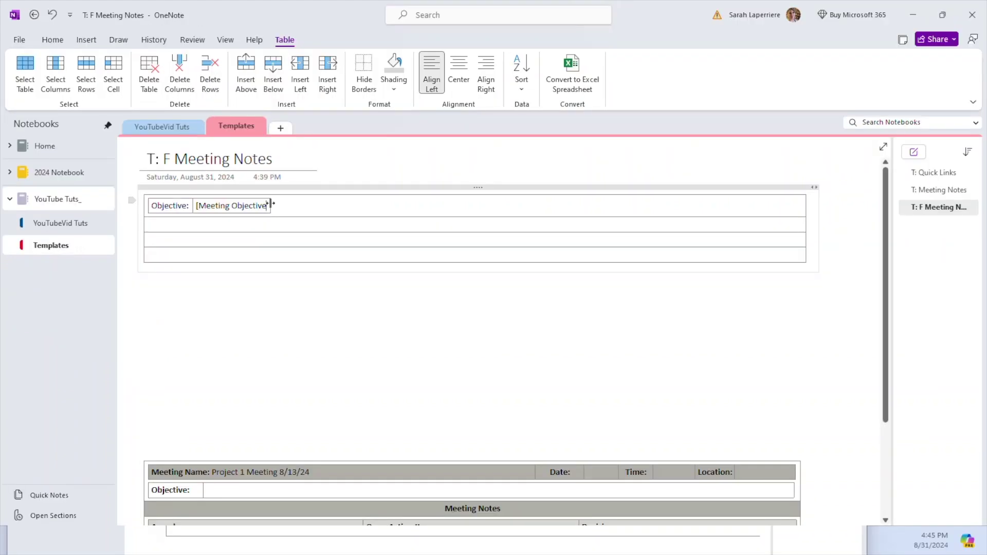
left_click_drag(270, 203, 801, 210)
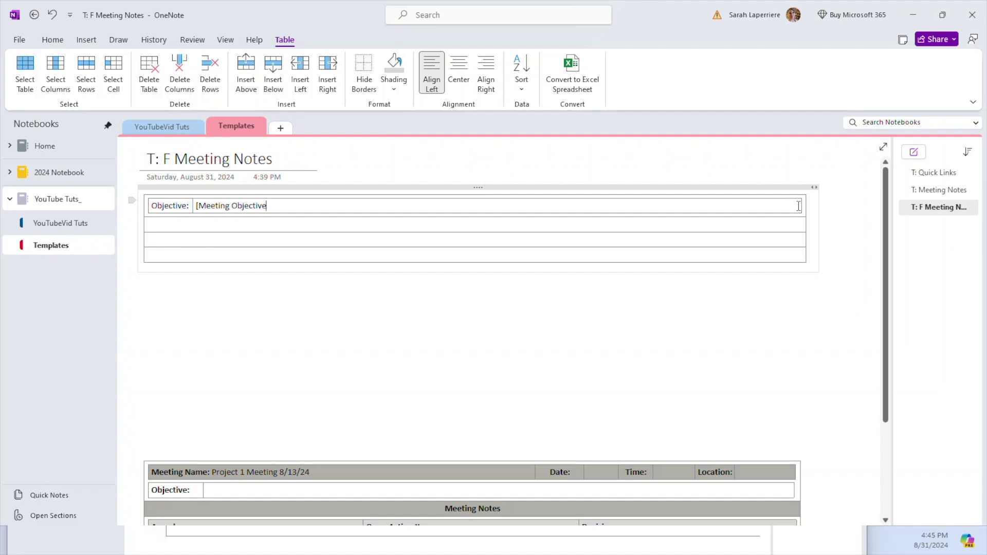
key("Return")
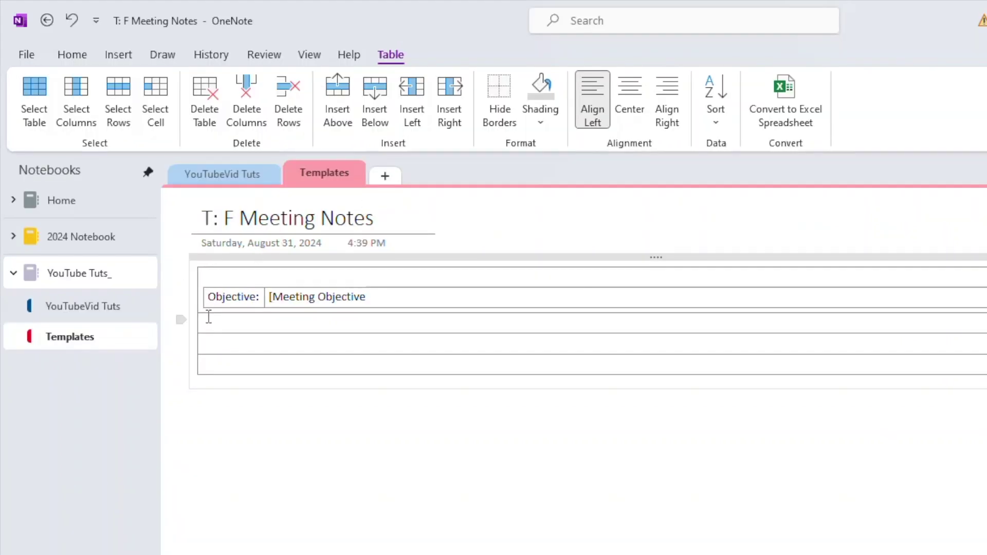
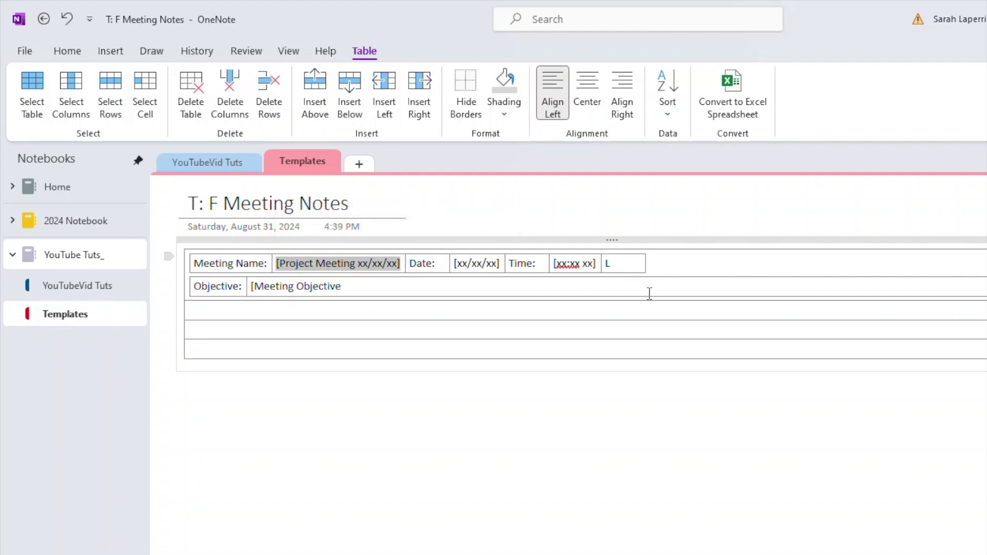
Label the last cell of the meeting details row "Location:"
left_click(628, 266)
key("BackSpace")
type("Loctaion")
key("BackSpace")
key("BackSpace")
key("BackSpace")
key("BackSpace")
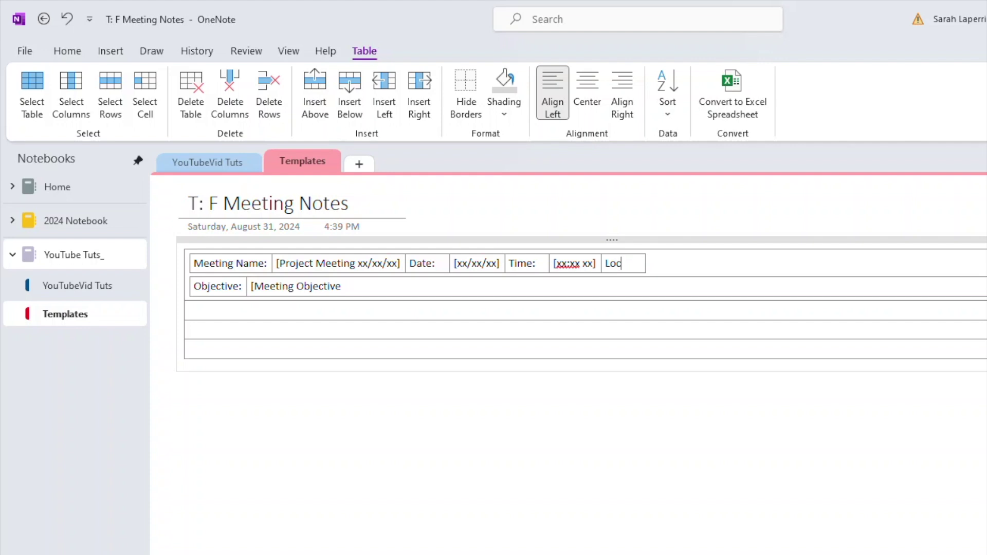
type("ocation:")
Insert a column after the "Location:" cell and enter the placeholder "[Location Name" in it
right_click(639, 264)
key("Escape")
right_click(635, 263)
mouse_move(734, 469)
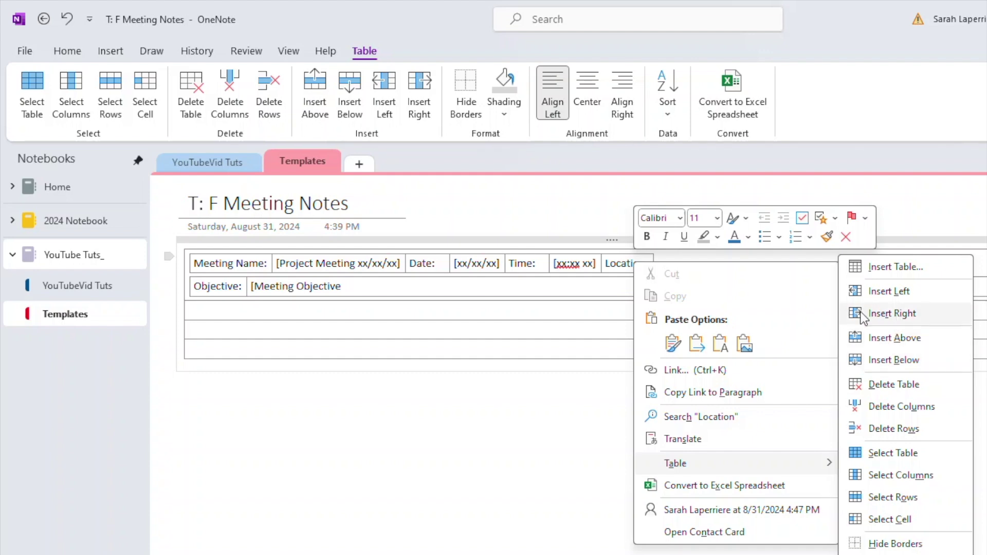
left_click(878, 315)
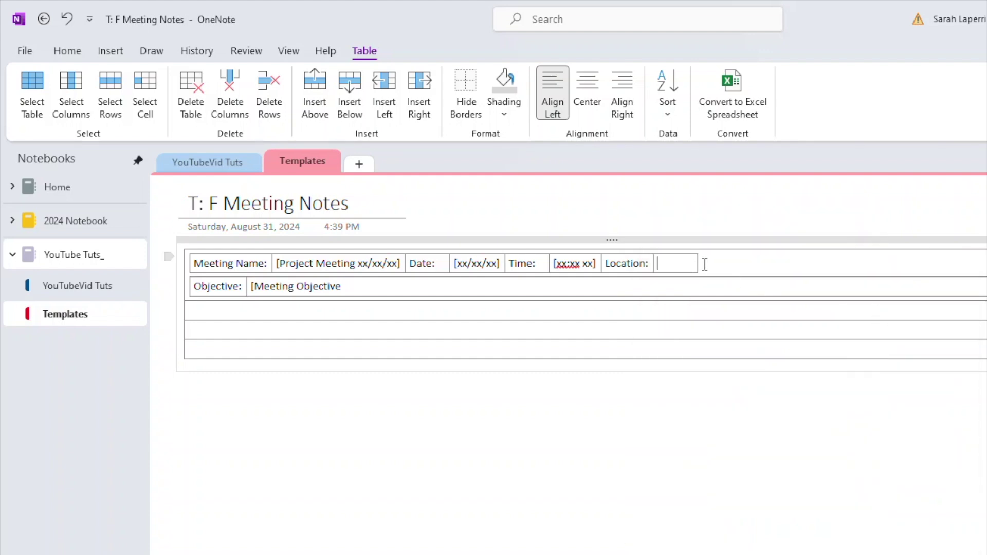
left_click(682, 266)
type("[Location Name")
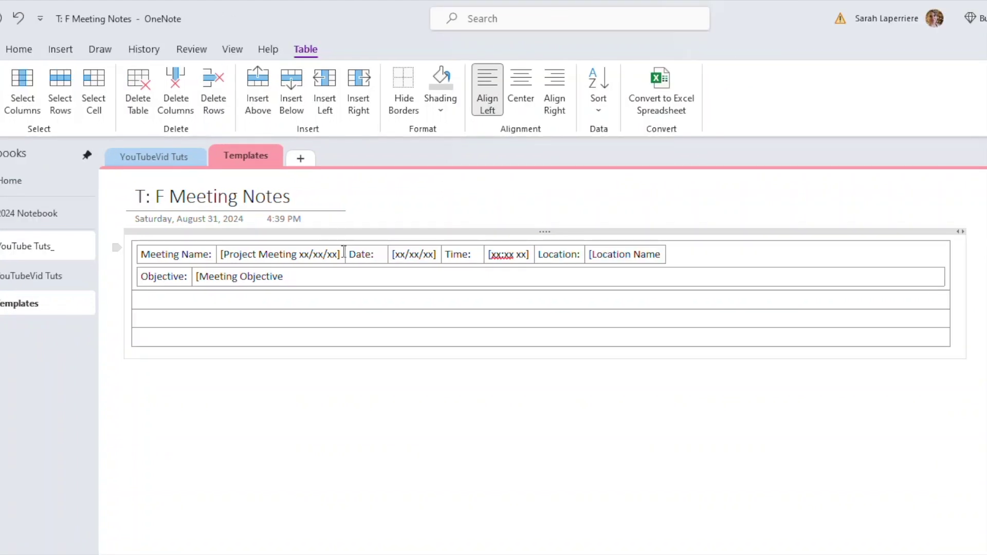
Widen the meeting name placeholder's column and shorten its text to "[Project Meeting]"
left_click_drag(346, 253, 469, 253)
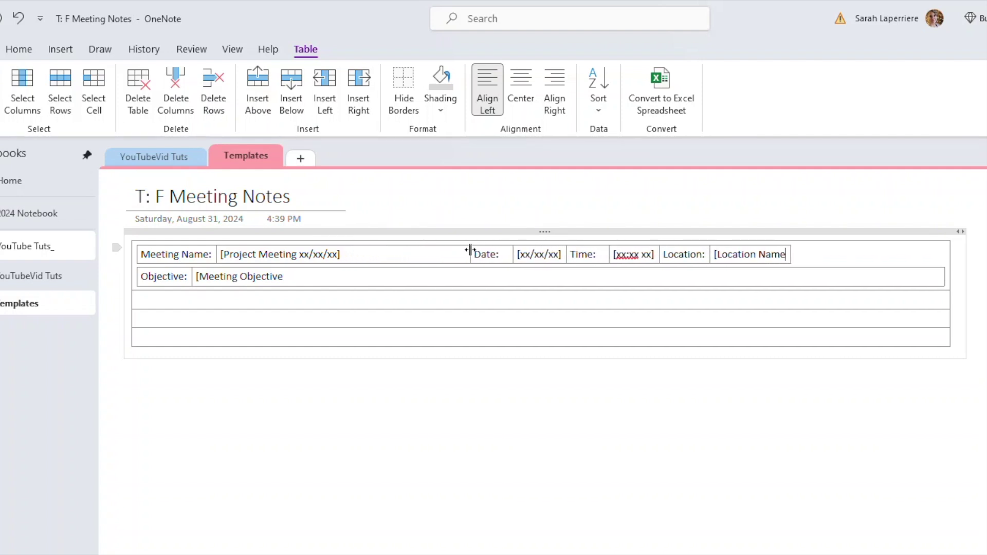
left_click(393, 252)
key("BackSpace")
key("BackSpace")
key("BackSpace")
key("BackSpace")
key("BackSpace")
key("BackSpace")
key("BackSpace")
key("BackSpace")
key("BackSpace")
Widen the location, time and date columns so the meeting details row lines up with the objective row's far edge
left_click_drag(791, 254, 852, 254)
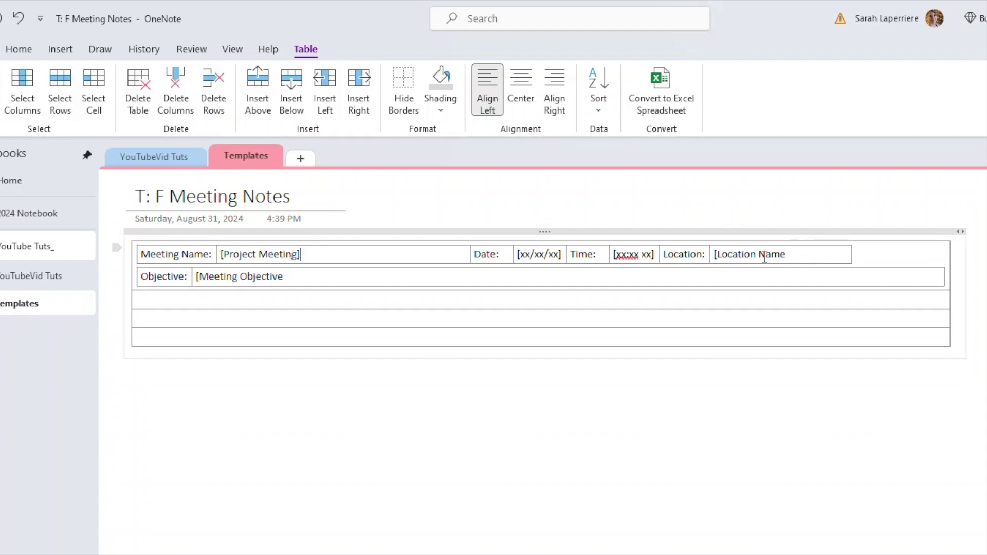
left_click_drag(660, 254, 704, 254)
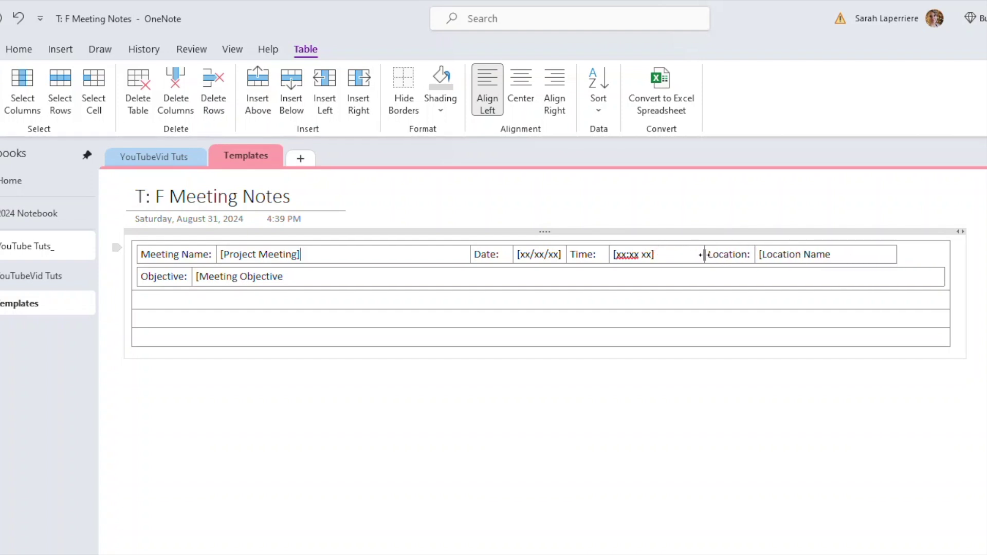
left_click_drag(610, 254, 633, 254)
left_click_drag(567, 254, 595, 255)
left_click(678, 261)
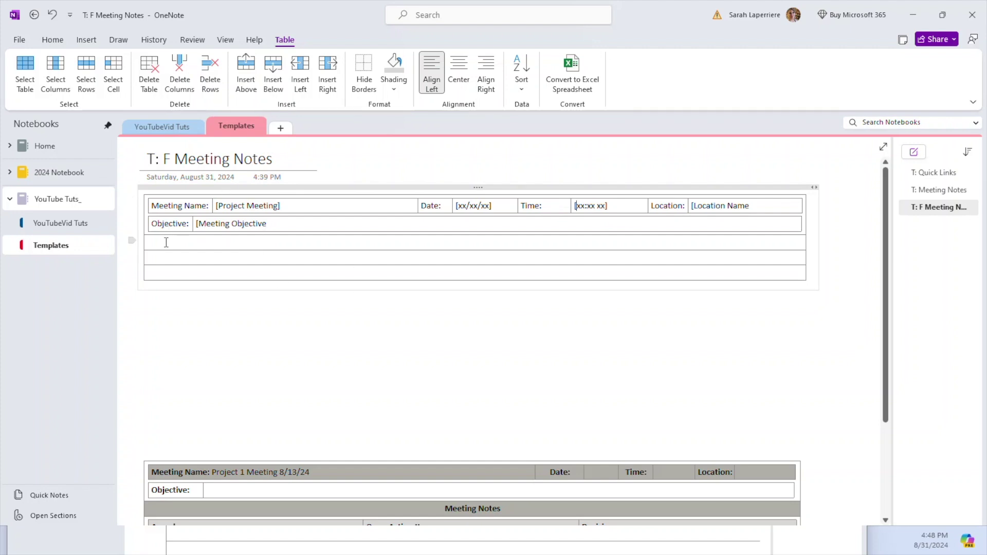
scroll(206, 453, "down", 3)
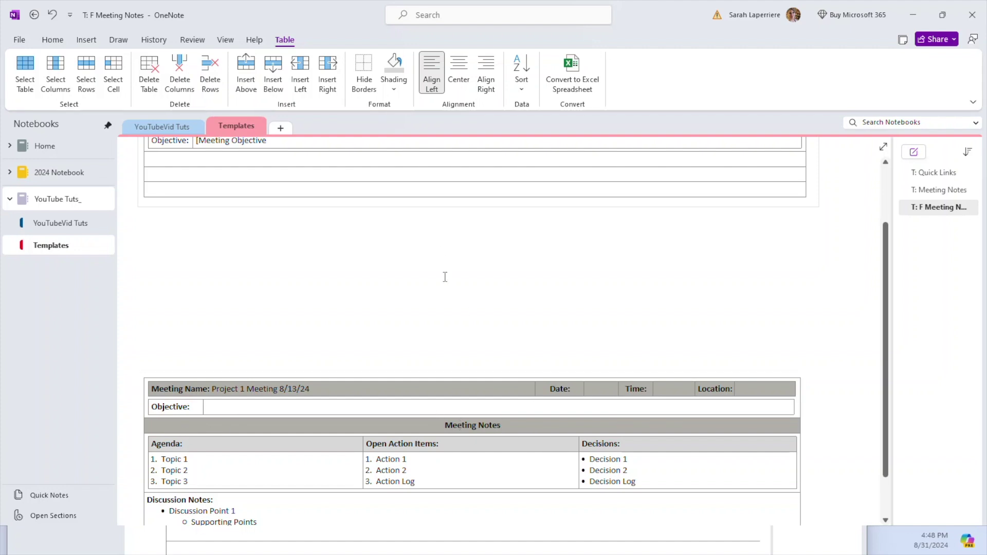
Enter the heading "Meeting Notes" in the empty row below the objective row
scroll(456, 282, "up", 3)
left_click(451, 249)
type("M")
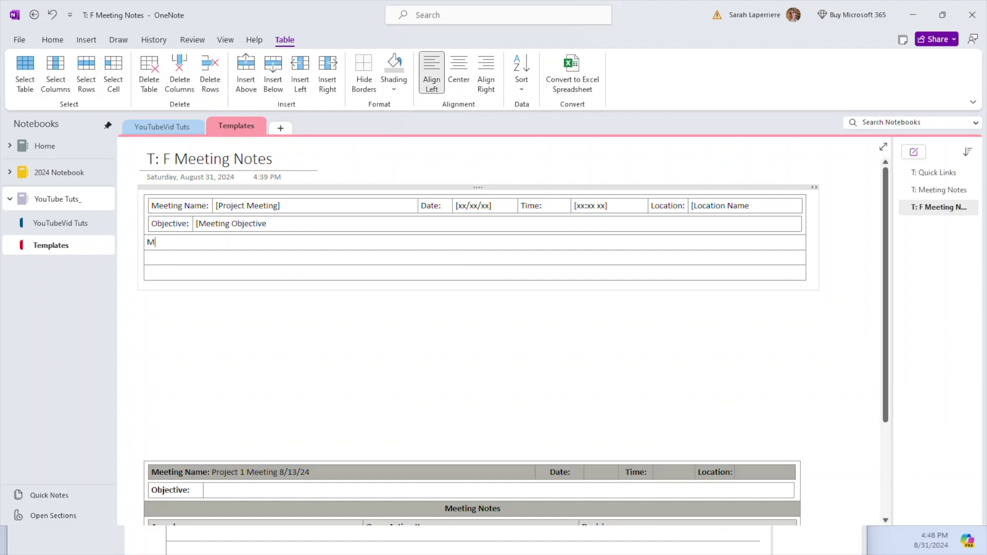
type("eeting NOtes")
Make the "Meeting Notes" heading bold and centre it in its row
left_click_drag(202, 242, 147, 245)
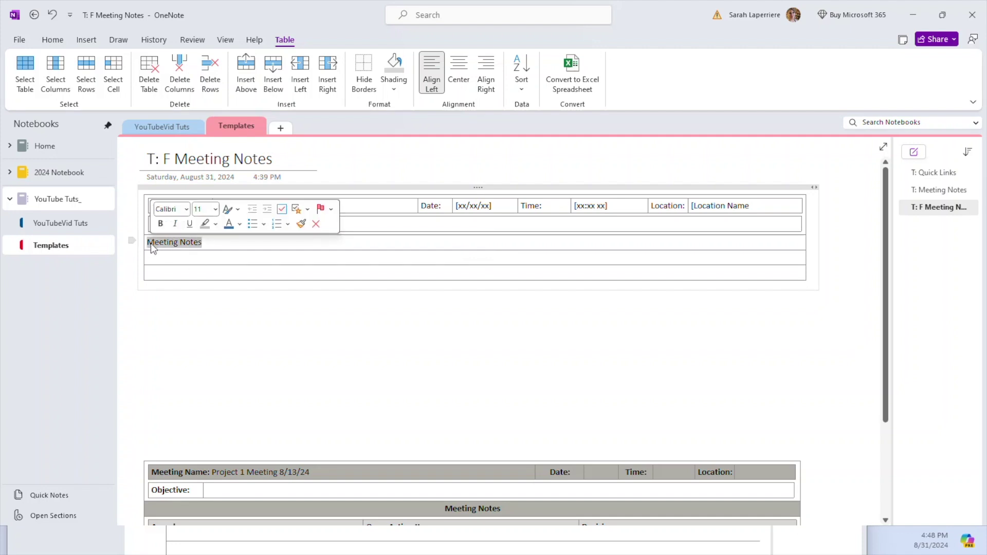
key("ctrl+b")
left_click(52, 39)
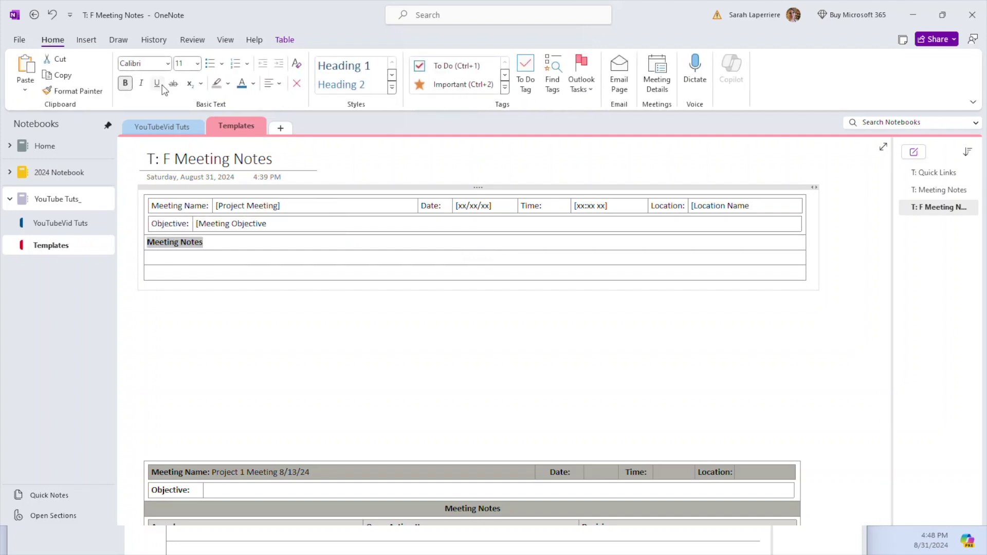
left_click(273, 84)
left_click(291, 118)
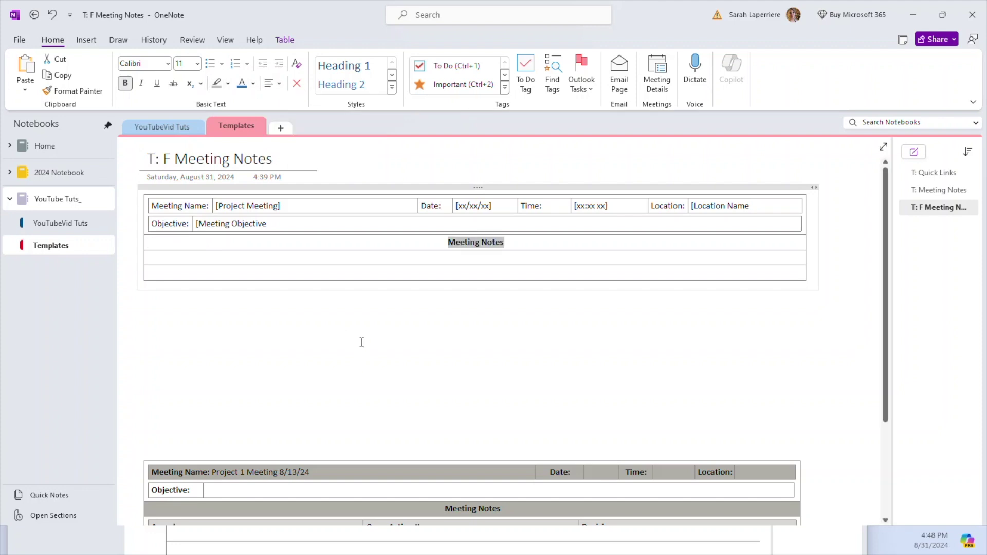
Insert a nested table with three columns and two rows in the row below the "Meeting Notes" heading
scroll(277, 441, "down", 5)
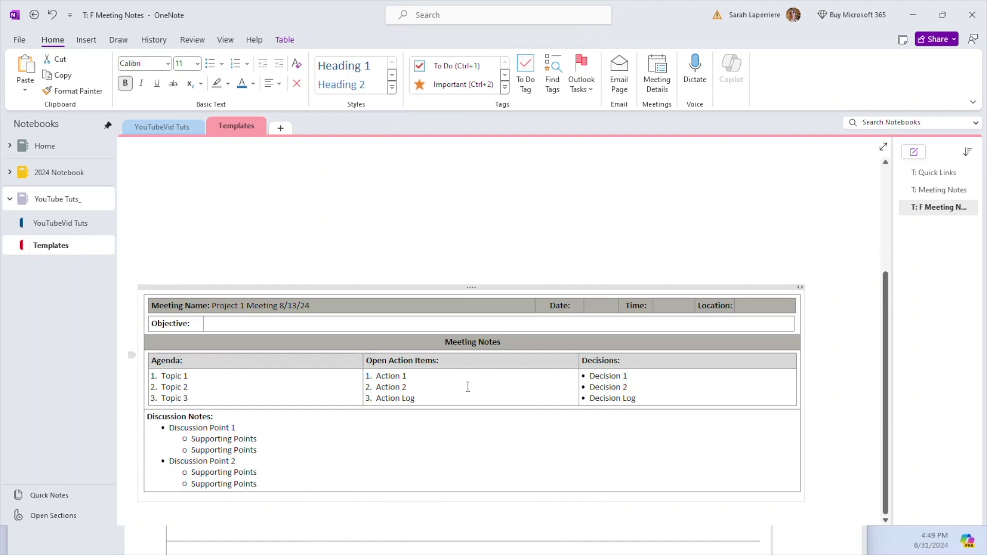
scroll(335, 347, "up", 3)
left_click(470, 246)
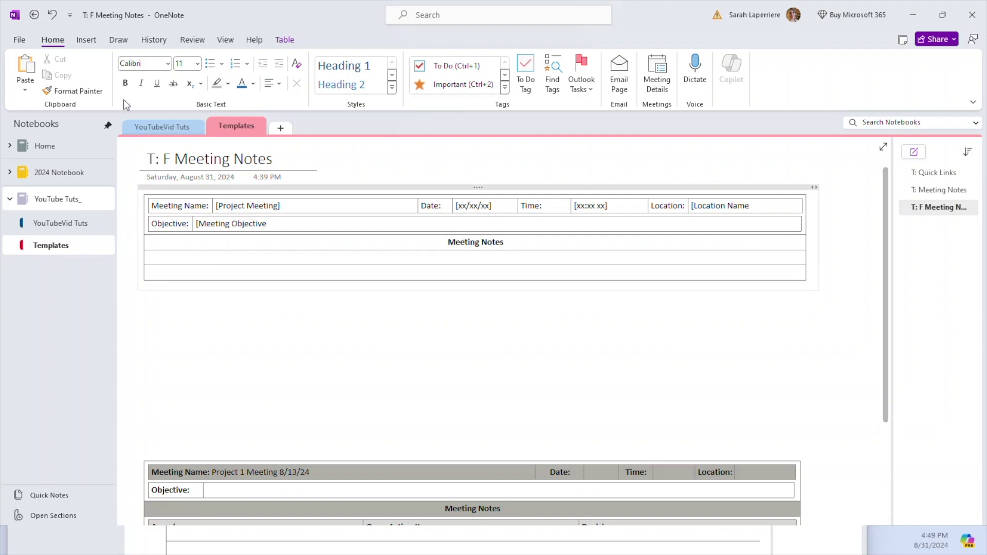
left_click(86, 40)
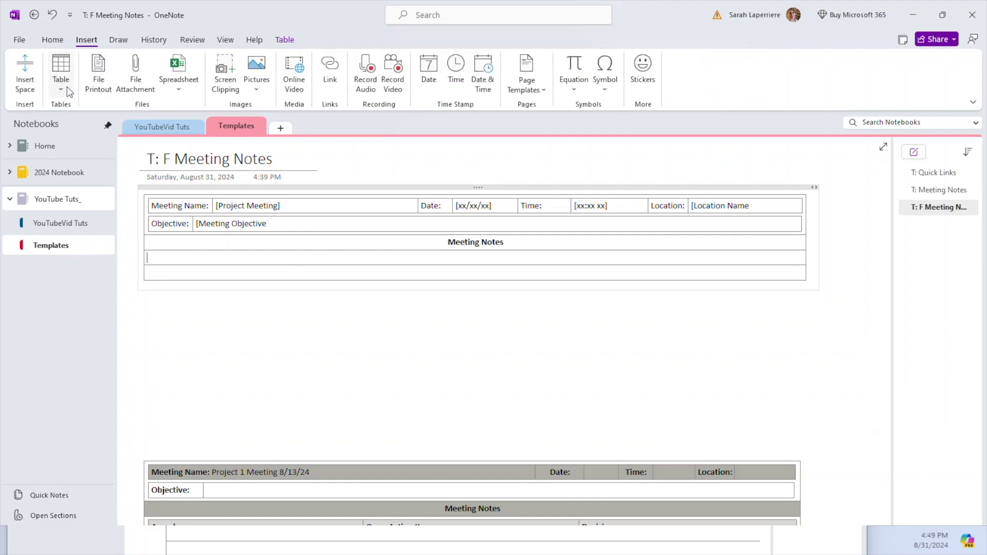
left_click(61, 85)
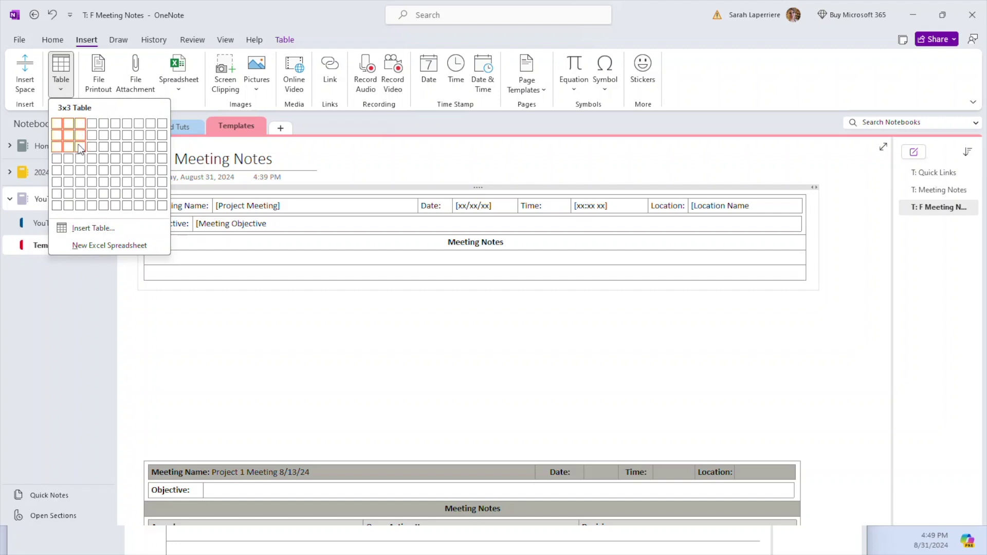
left_click(80, 135)
Widen all three columns of the new nested table, following the proportions of the sample layout
scroll(290, 397, "down", 2)
scroll(290, 397, "down", 3)
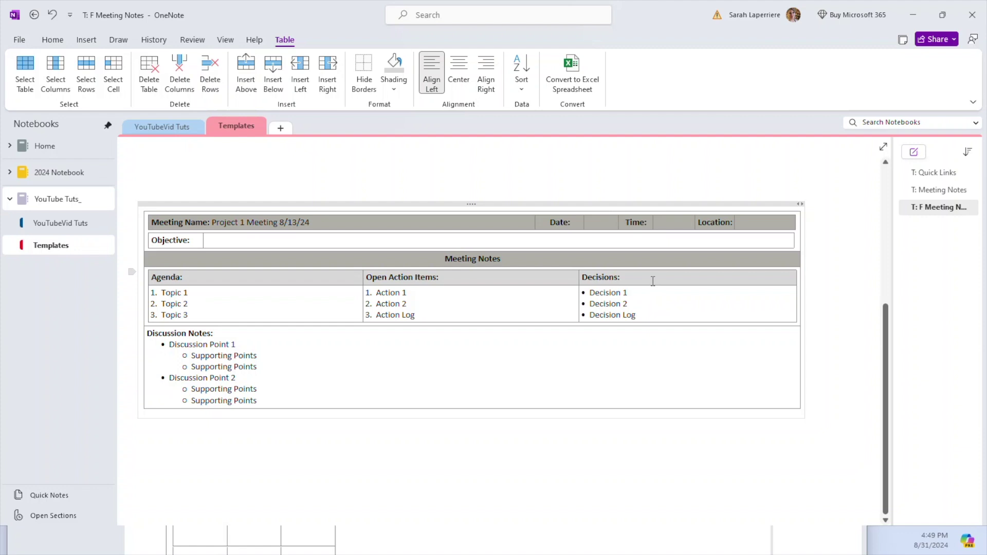
scroll(221, 307, "up", 5)
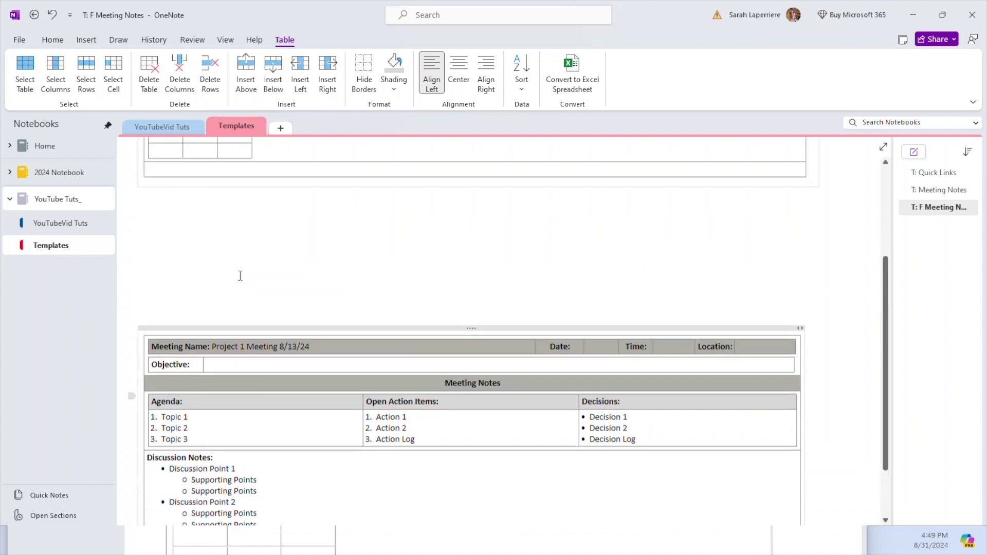
left_click_drag(183, 263, 276, 266)
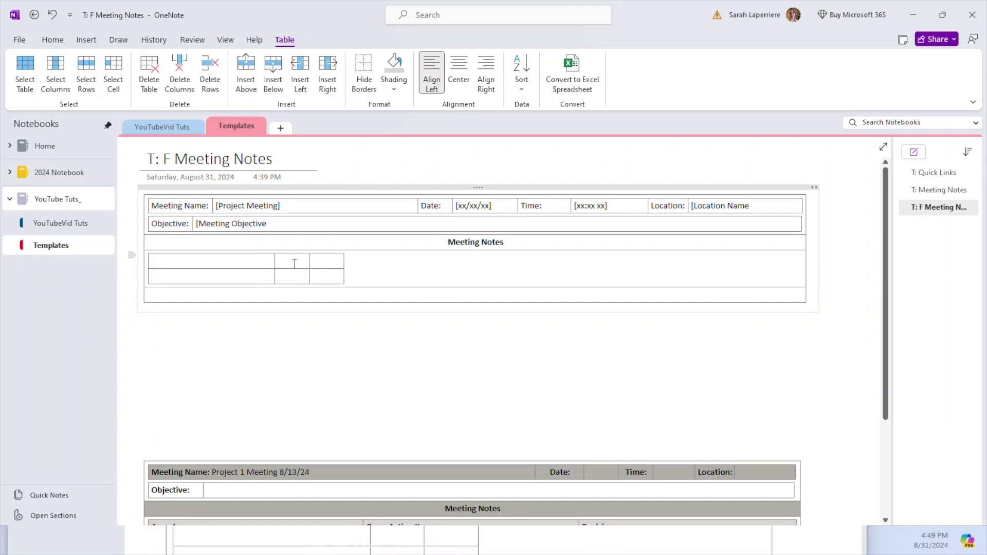
scroll(316, 265, "down", 5)
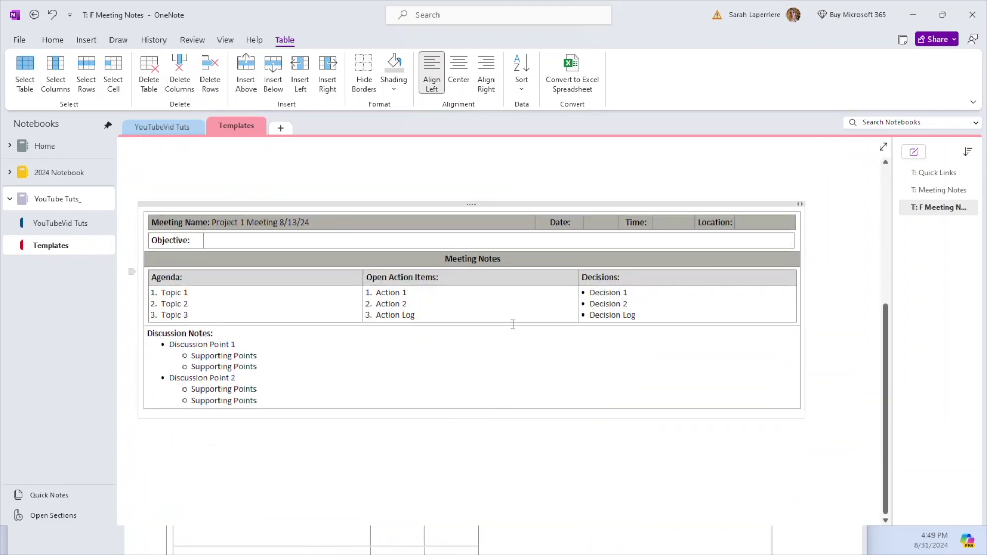
scroll(348, 203, "up", 5)
left_click_drag(314, 257, 436, 261)
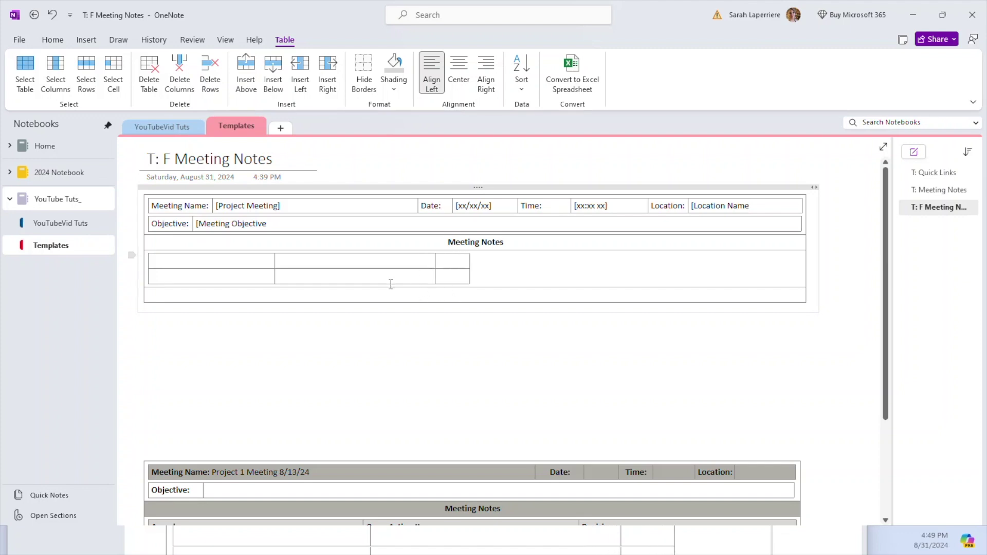
left_click_drag(471, 260, 619, 260)
Adjust the nested table's columns to roughly equal widths so the table spans the full outer row
scroll(586, 350, "down", 3)
scroll(622, 415, "up", 3)
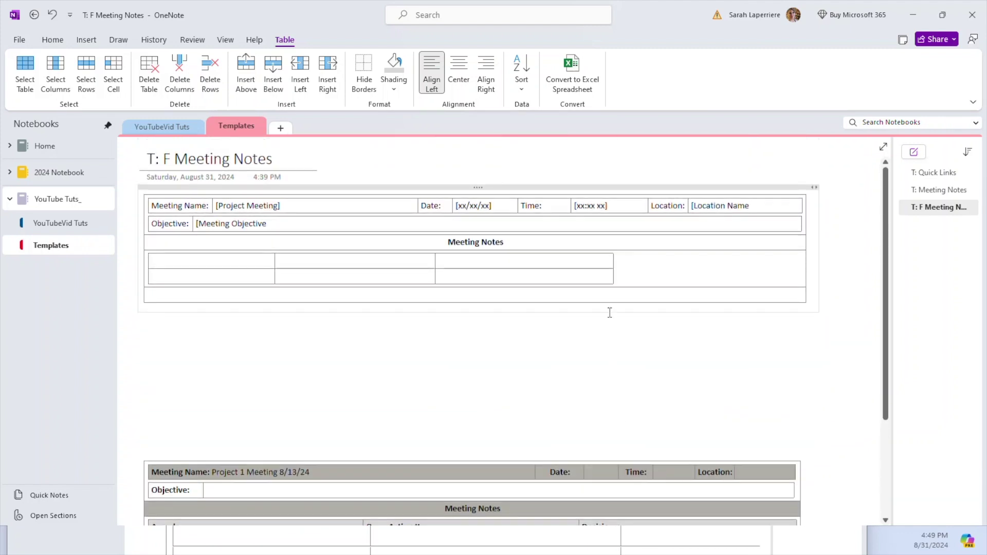
left_click_drag(436, 264, 486, 265)
left_click_drag(275, 263, 385, 261)
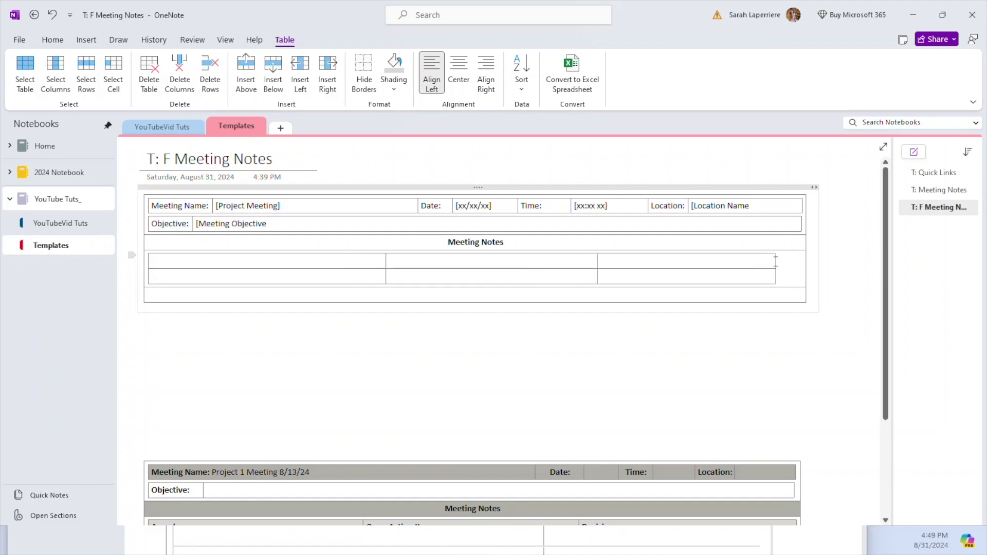
left_click_drag(776, 260, 799, 267)
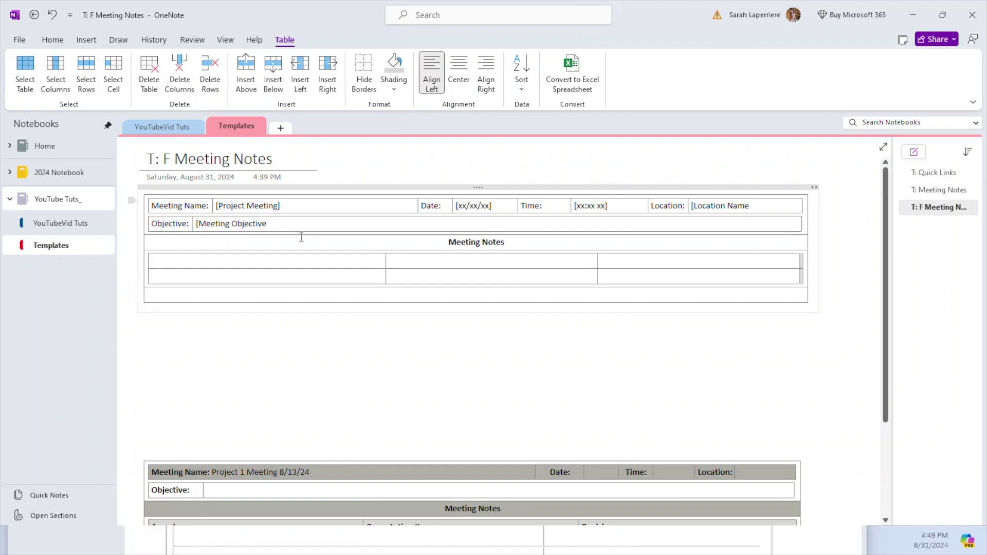
Enter the column headers "Agenda:", "Action Items:" and "Decisions:" in the nested table's first row
scroll(284, 415, "down", 3)
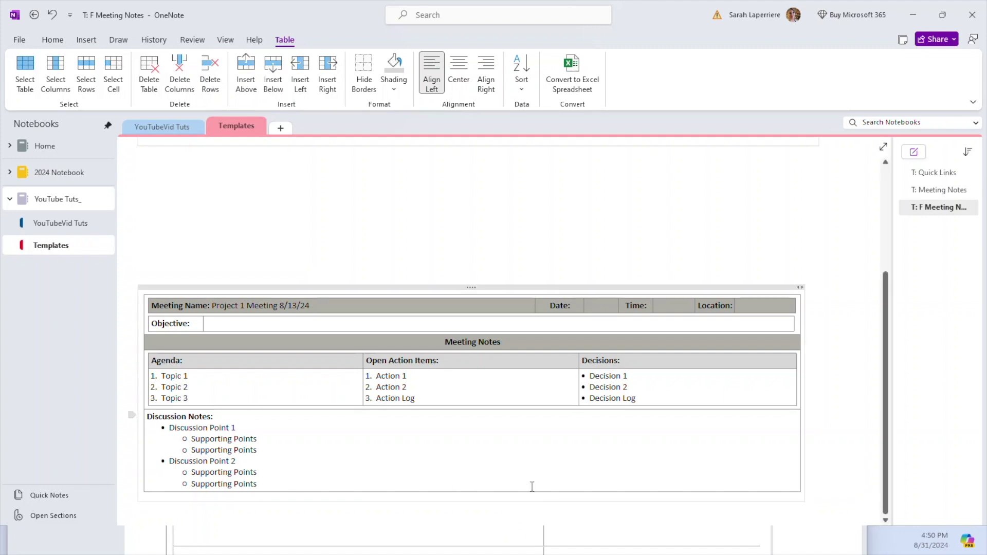
scroll(534, 485, "up", 3)
left_click(224, 265)
type("Agenda:")
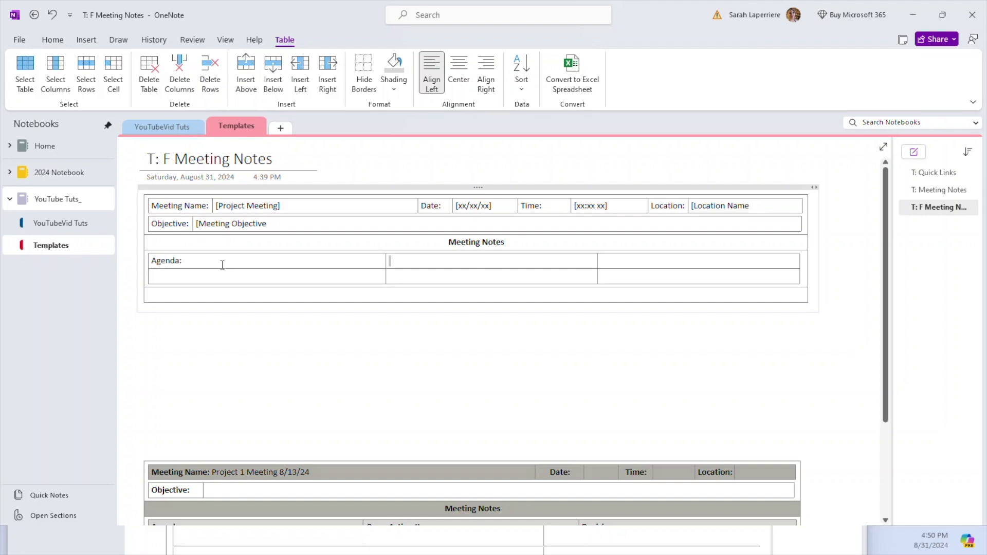
type("Action Items:")
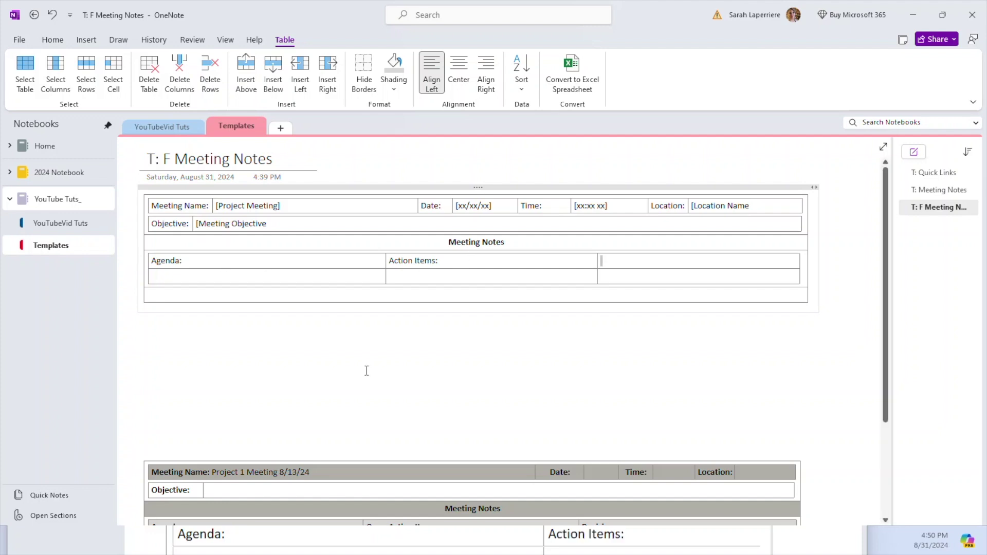
type("Decisions:")
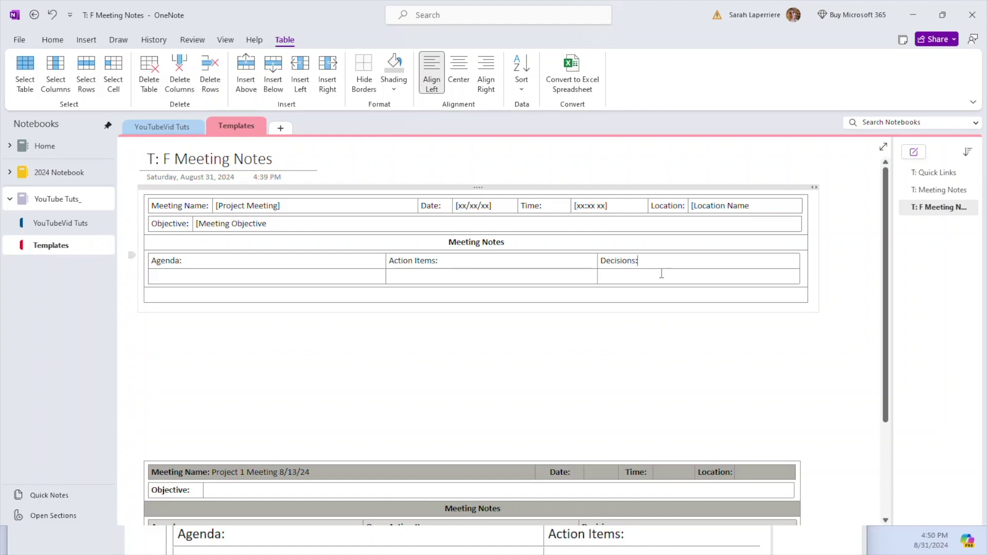
Change the sample table's top-level discussion point bullets to a numbered list
scroll(487, 355, "down", 3)
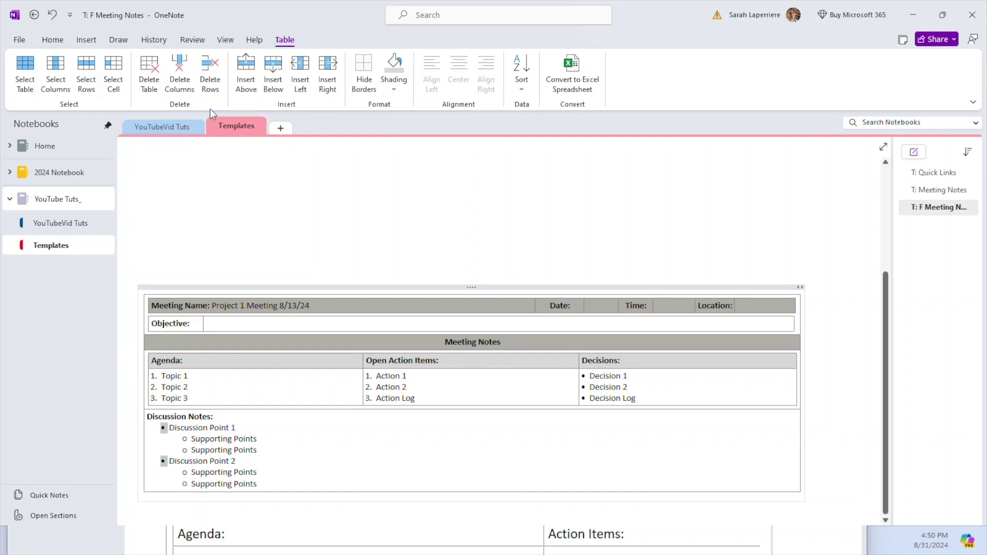
left_click(19, 40)
left_click(17, 42)
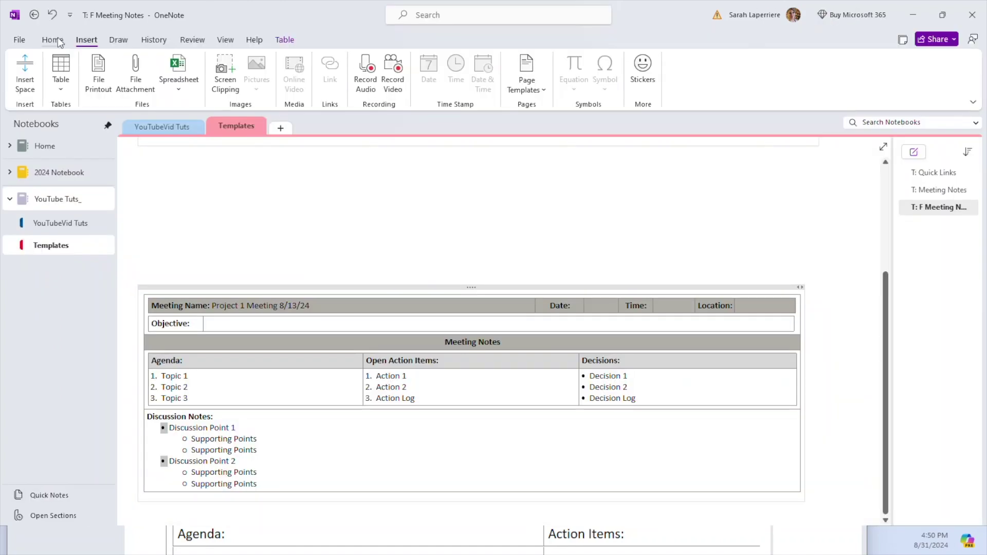
left_click(52, 39)
left_click(235, 64)
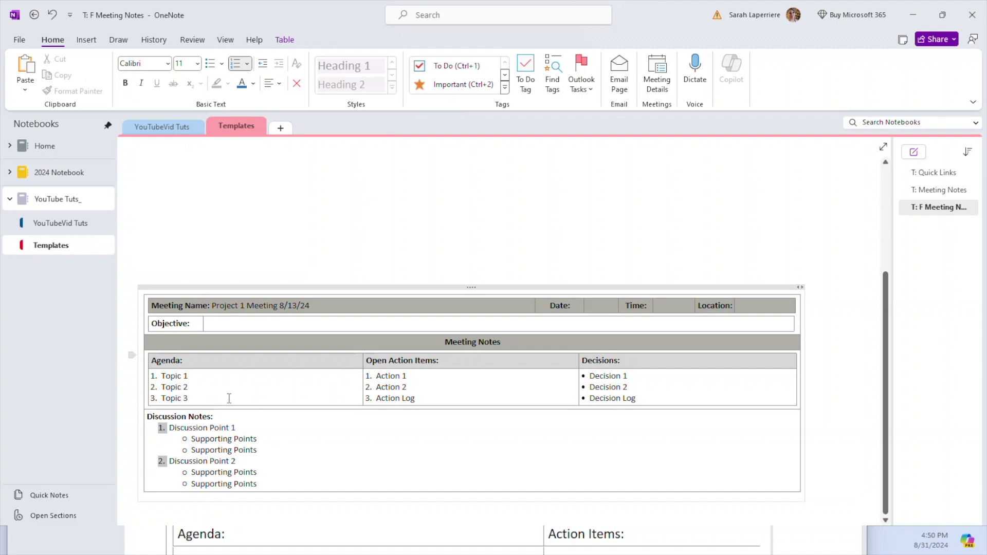
left_click(231, 371)
Fill the cell under "Agenda:" with a numbered list of "Topic 1", "Topic 2" and "Topic 3"
scroll(254, 389, "up", 2)
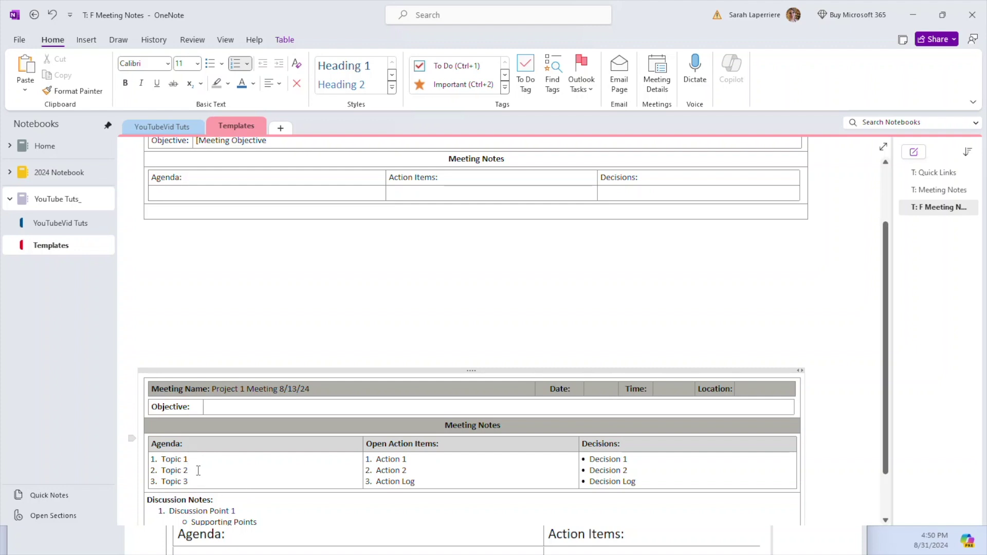
left_click(174, 198)
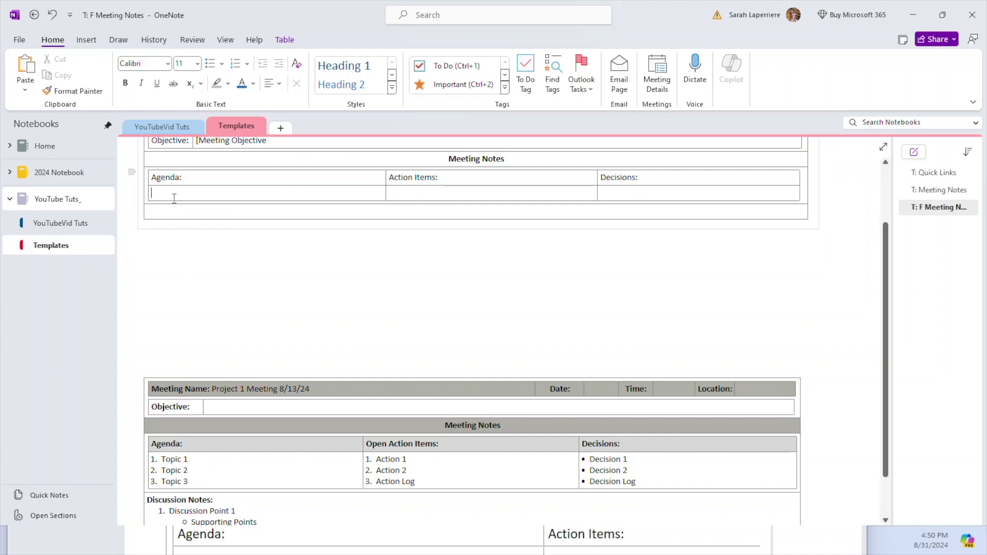
left_click(236, 63)
type("Tip")
type("ic 1")
key("Return")
type("Topic 2")
key("Return")
type("Top")
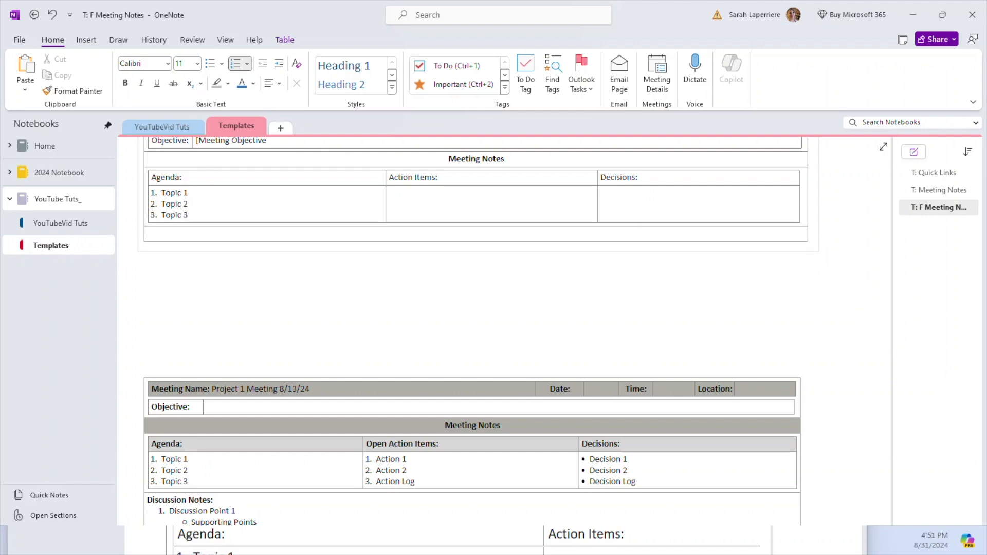
type("ic 3")
key("Return")
Copy the agenda's numbered topic list into the cell under "Action Items:"
left_click_drag(216, 218, 161, 200)
key("ctrl+c")
left_click(412, 196)
key("ctrl+v")
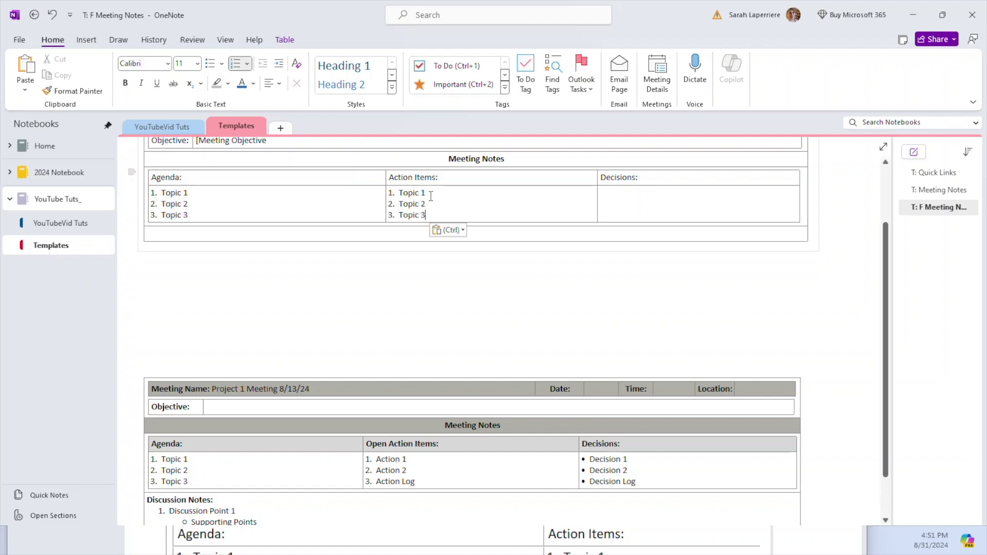
Reword the copied list to "Action Item 1" through "Action Item 3" and list "Decision 1" through "Decision 3" under "Decisions:"
double_click(419, 194)
type("Action Item")
double_click(409, 205)
type("Action Item")
double_click(410, 215)
type("Action Item")
left_click(694, 192)
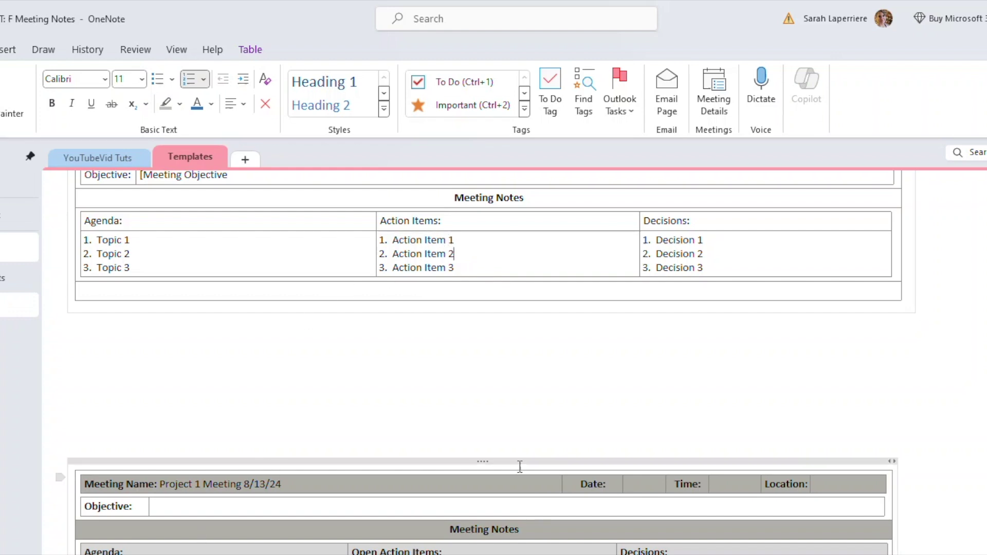
Label the empty last row of the template "Discussion Points:"
scroll(216, 505, "down", 2)
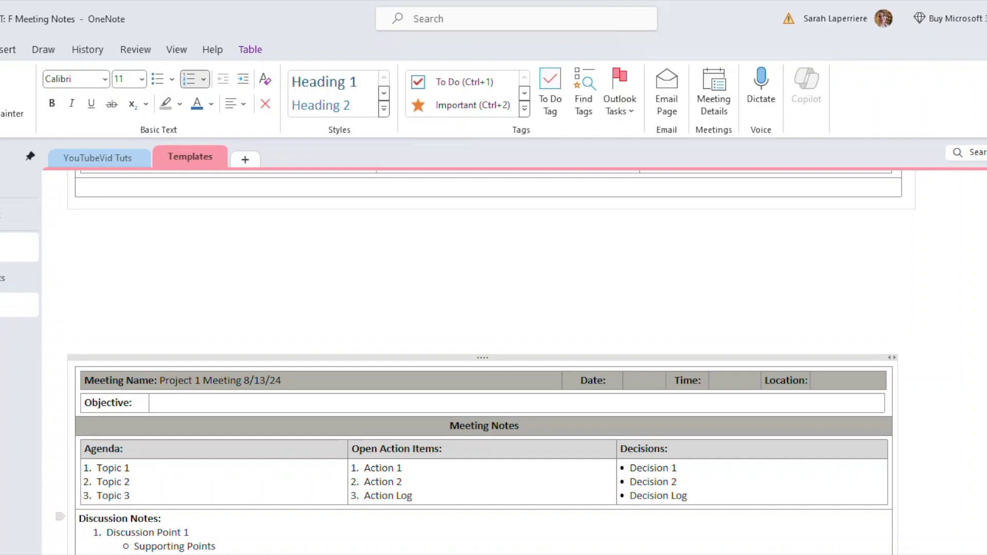
scroll(120, 399, "up", 4)
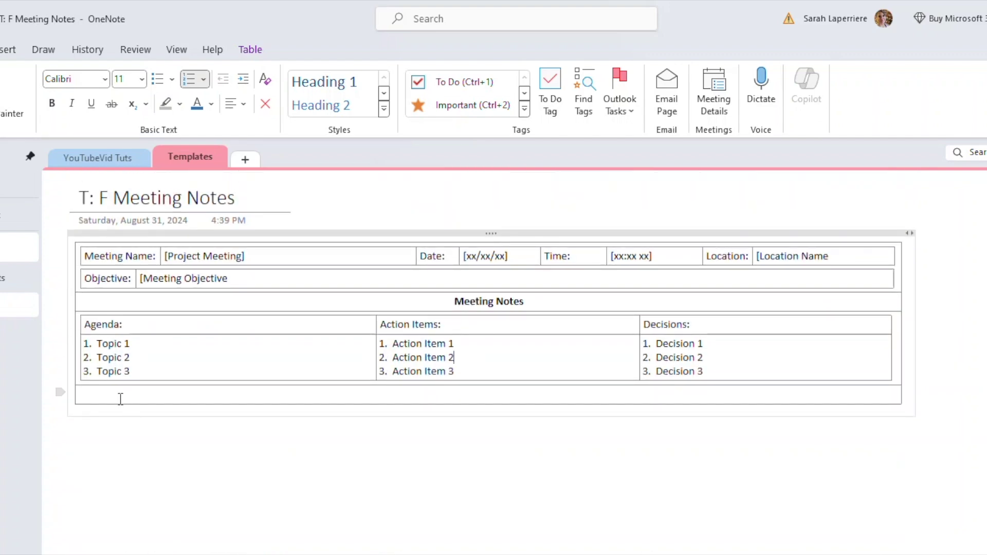
left_click(121, 399)
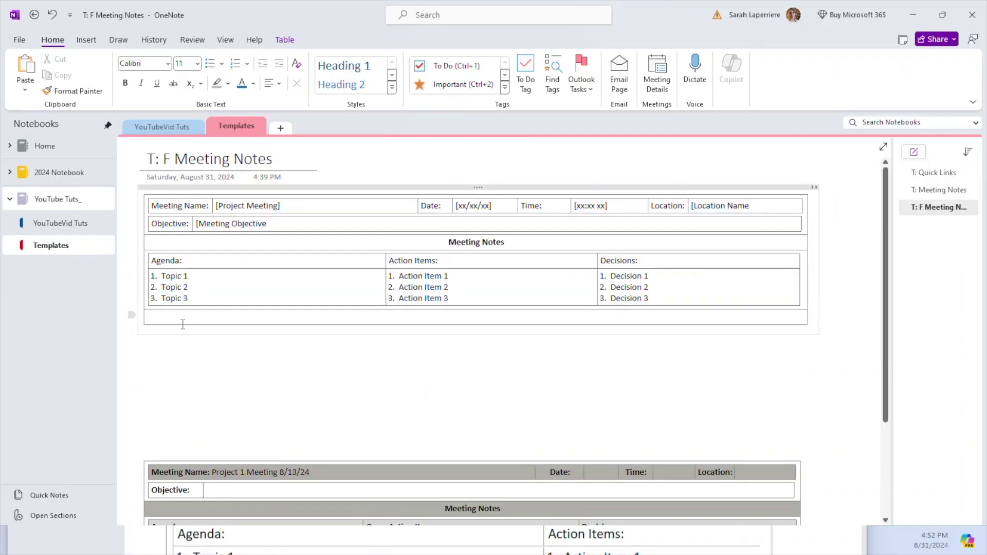
type("D")
type("iscussion Points: sfgsdf")
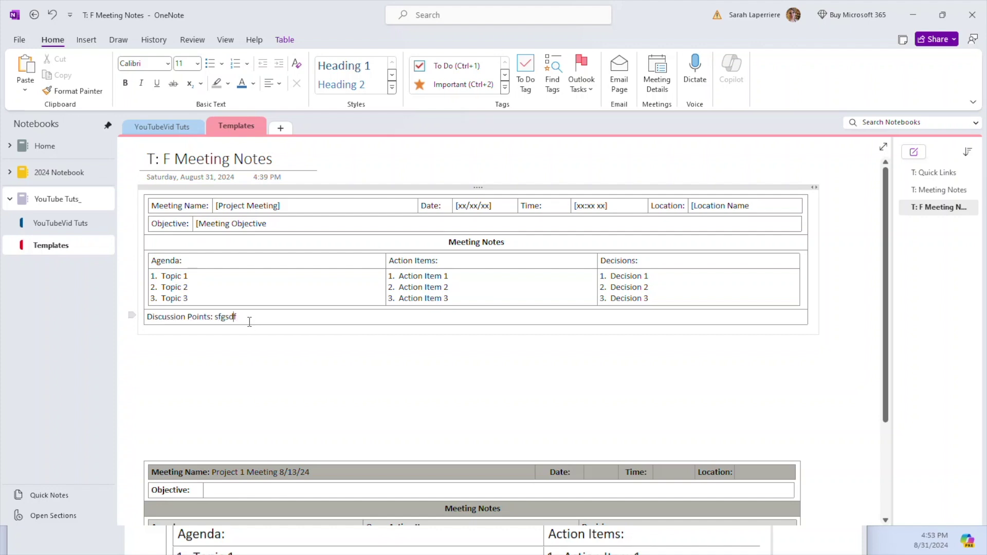
Copy the agenda's numbered topic list into a new row below "Discussion Points:"
left_click_drag(206, 297, 161, 274)
key("ctrl+c")
left_click(223, 320)
key("ctrl+v")
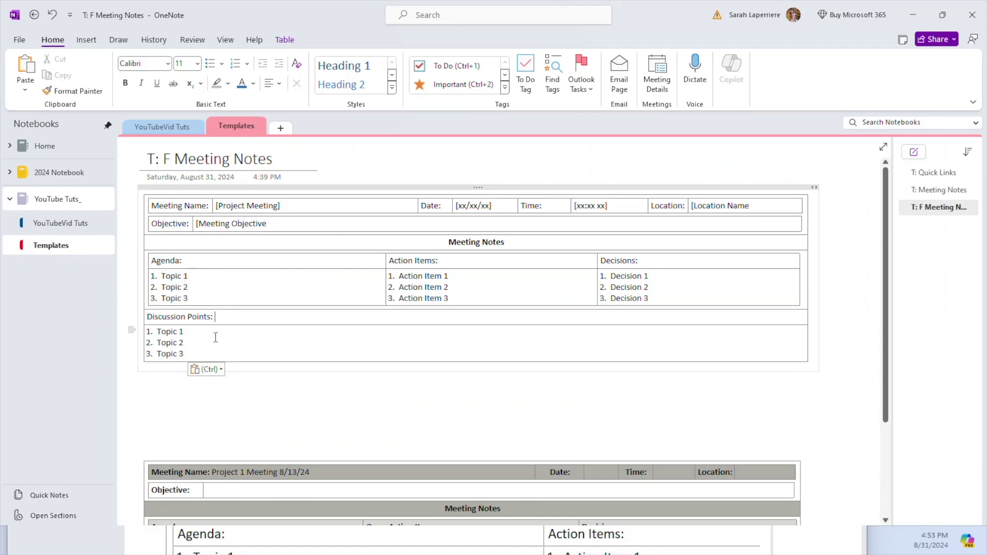
scroll(225, 355, "down", 4)
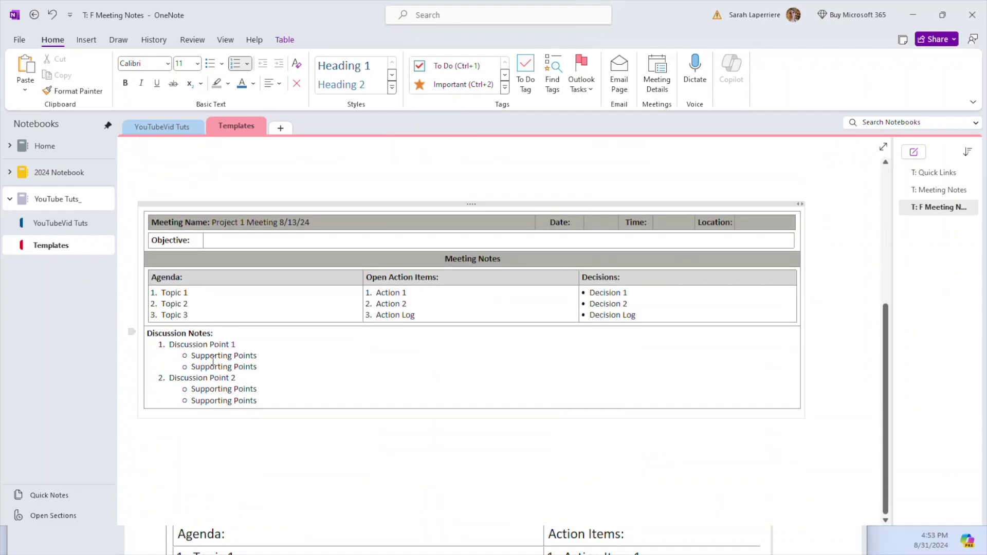
scroll(205, 190, "up", 2)
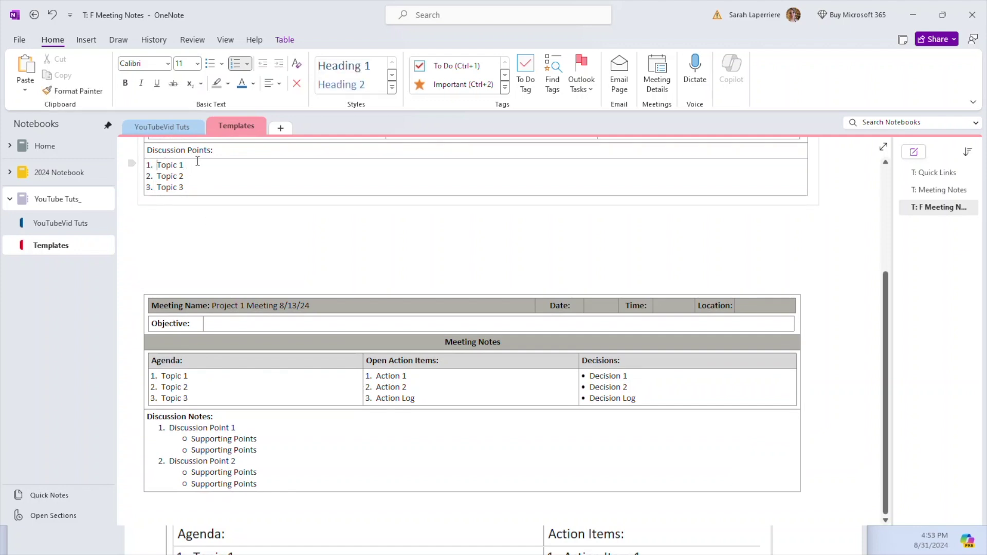
Remove the topic list from the last row and place the agenda's topic list inside the "Discussion Point:" cell under its label
key("Return")
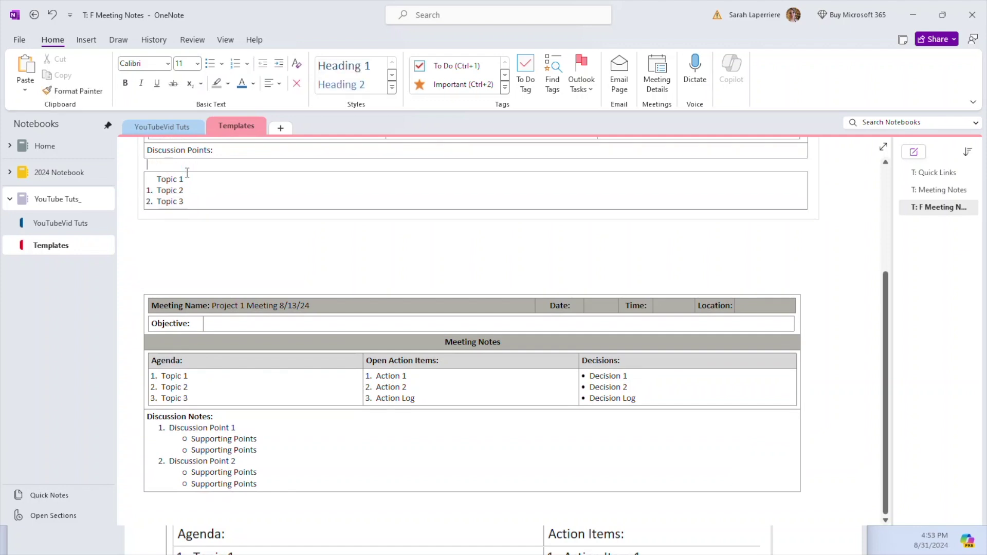
key("BackSpace")
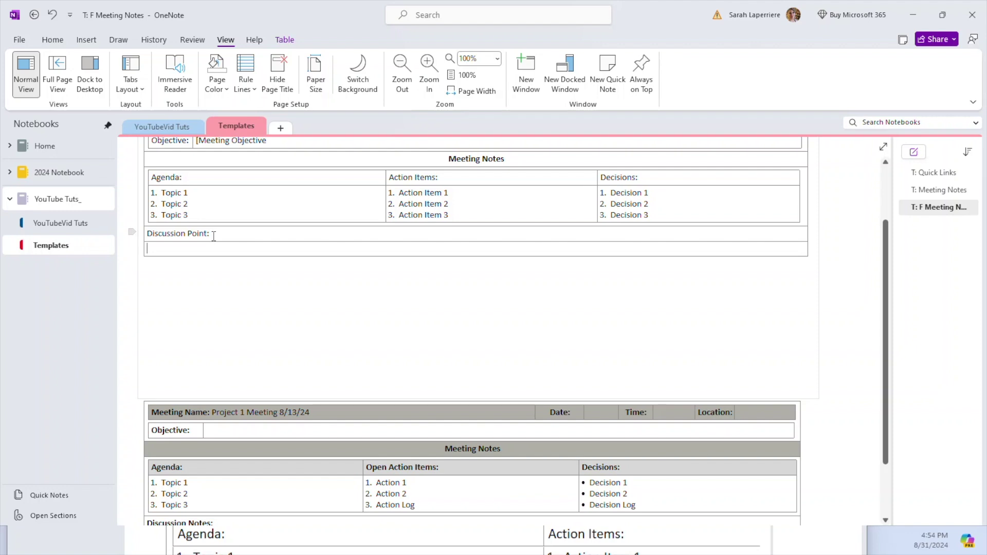
left_click_drag(190, 216, 162, 194)
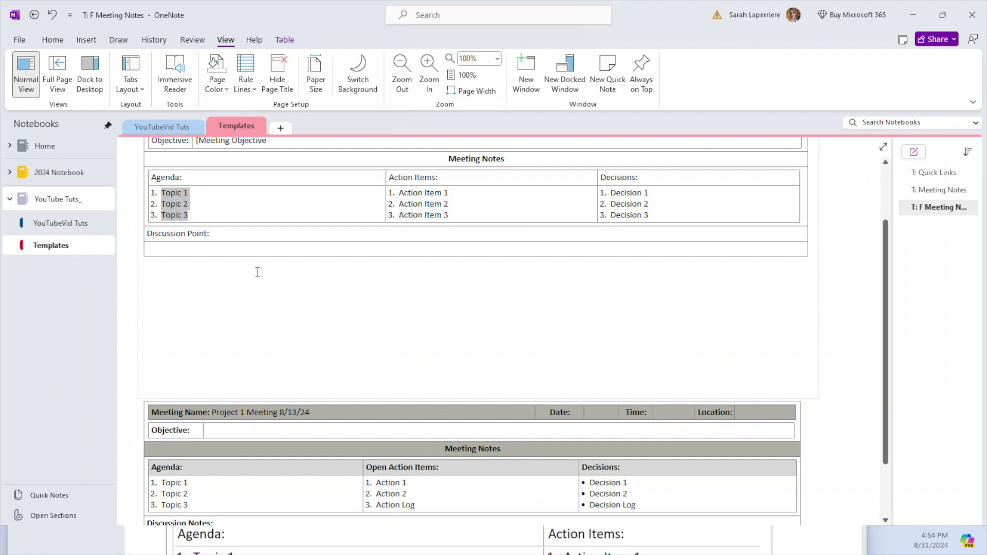
left_click(225, 233)
key("ctrl+v")
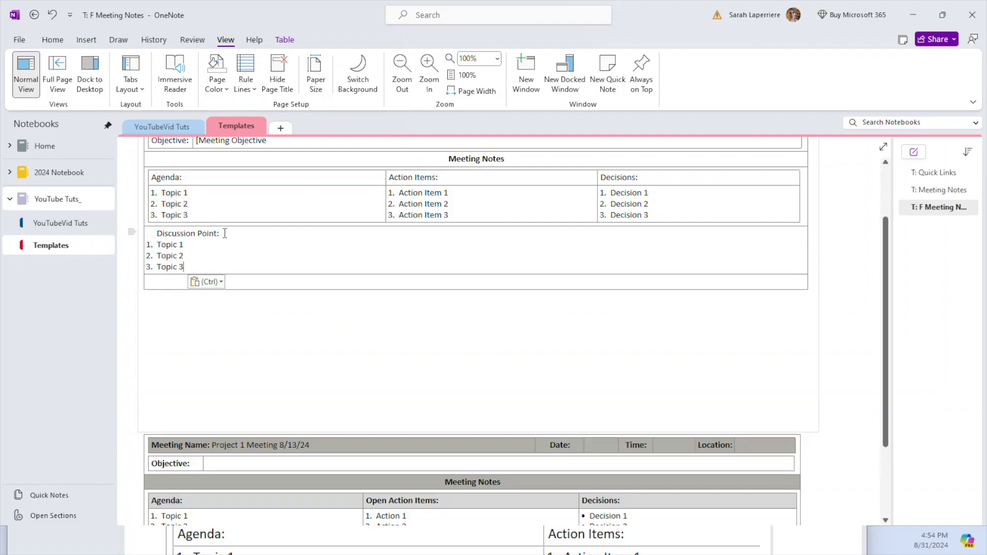
Indent the three-topic list under "Discussion Point:" by one level
left_click_drag(185, 267, 161, 234)
left_click(229, 267)
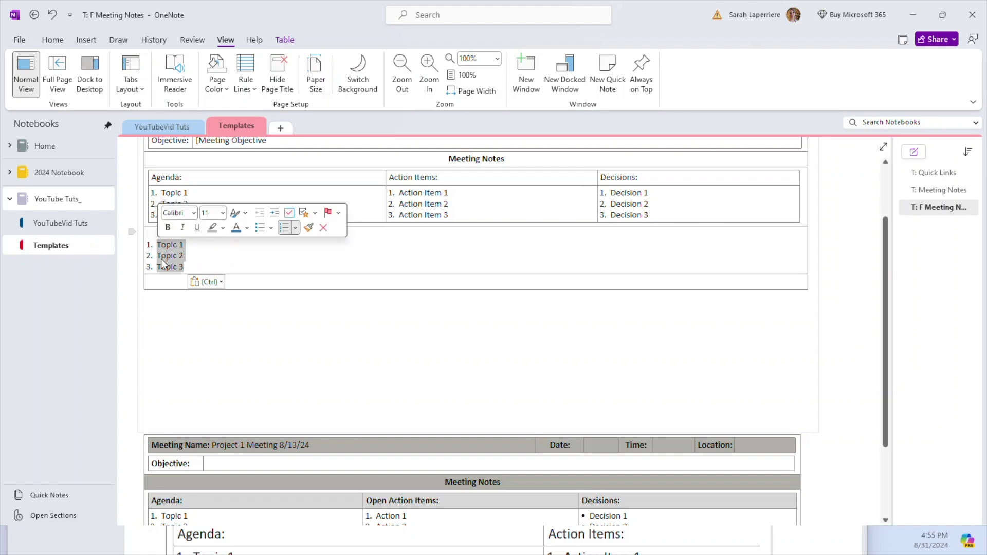
left_click(281, 288)
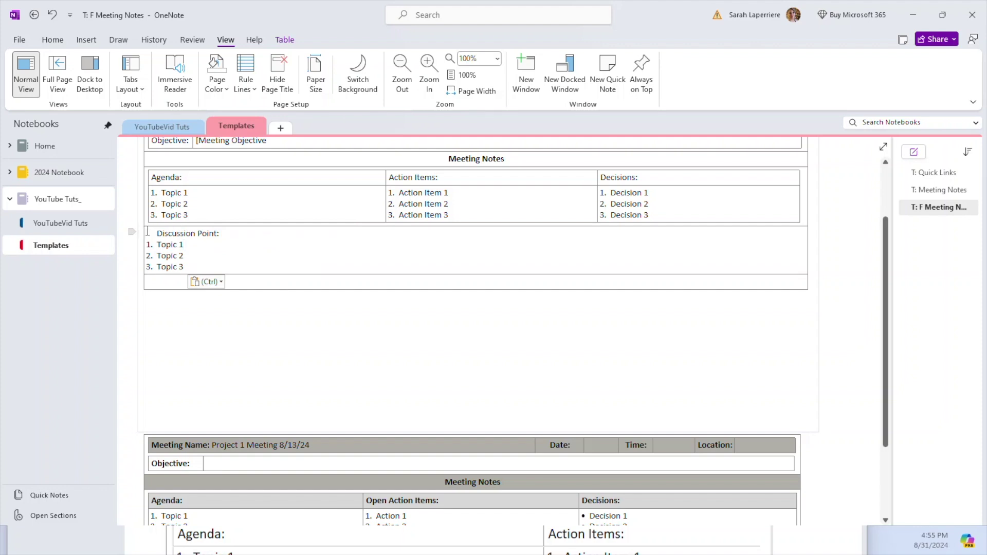
left_click_drag(188, 267, 156, 254)
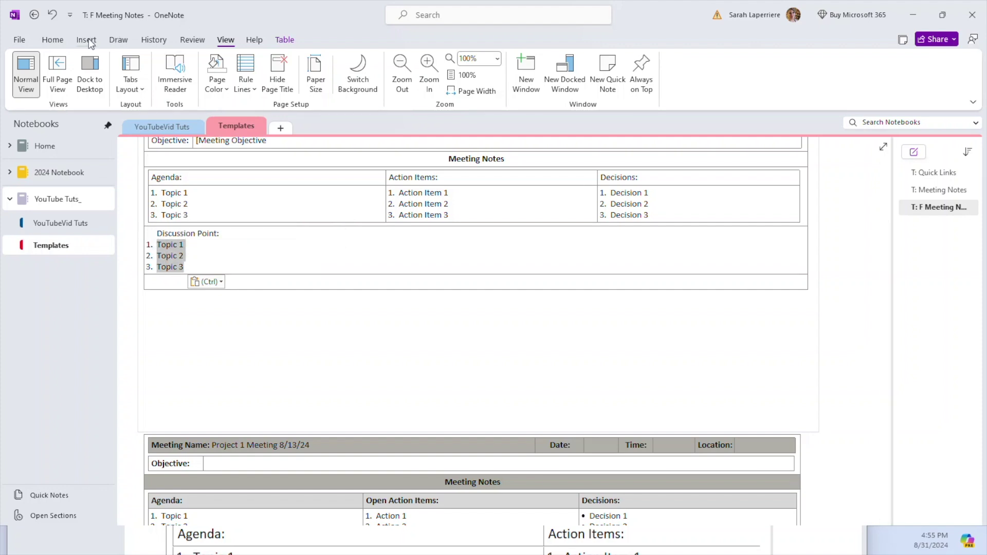
left_click(66, 39)
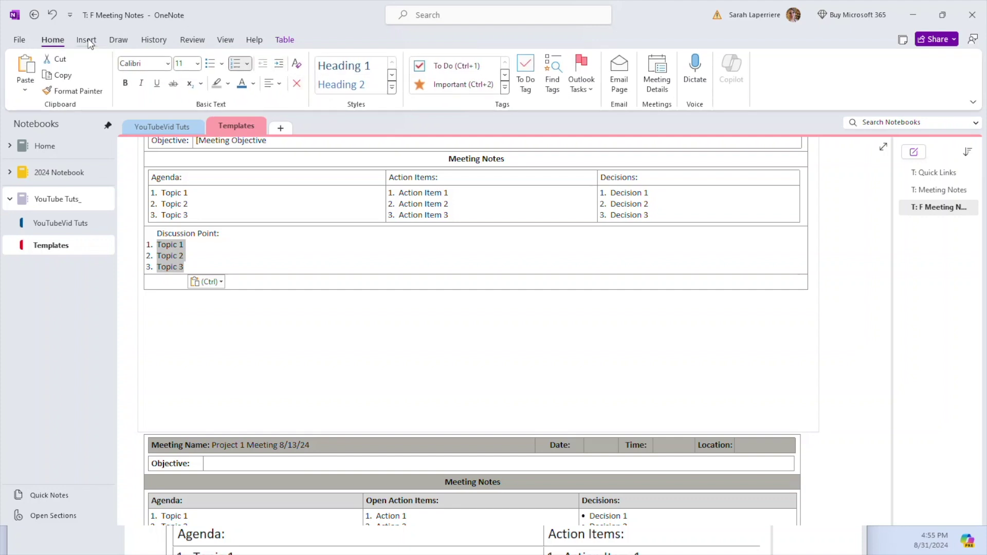
left_click(279, 64)
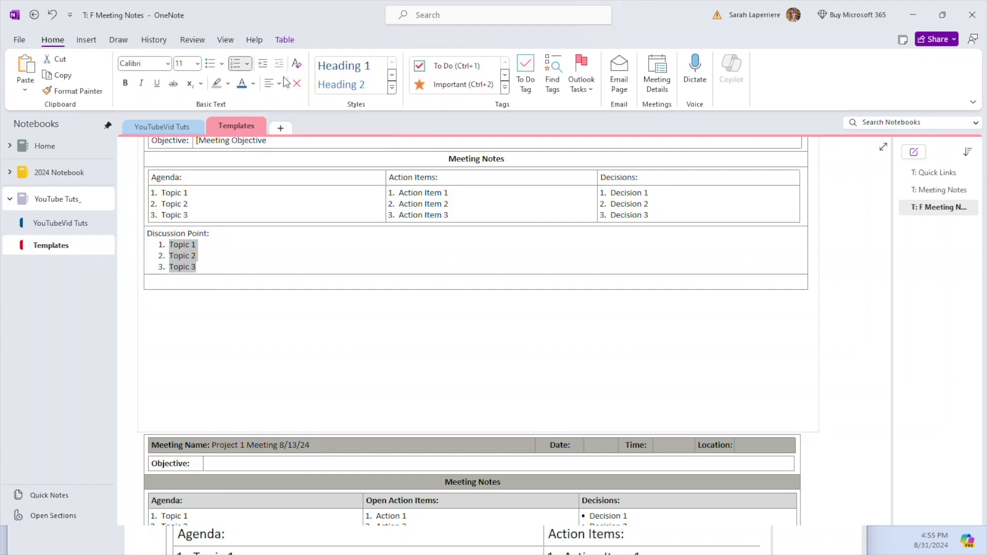
Make the "Discussion Point:" label bold
left_click_drag(226, 232, 145, 231)
key("ctrl+b")
left_click(211, 245)
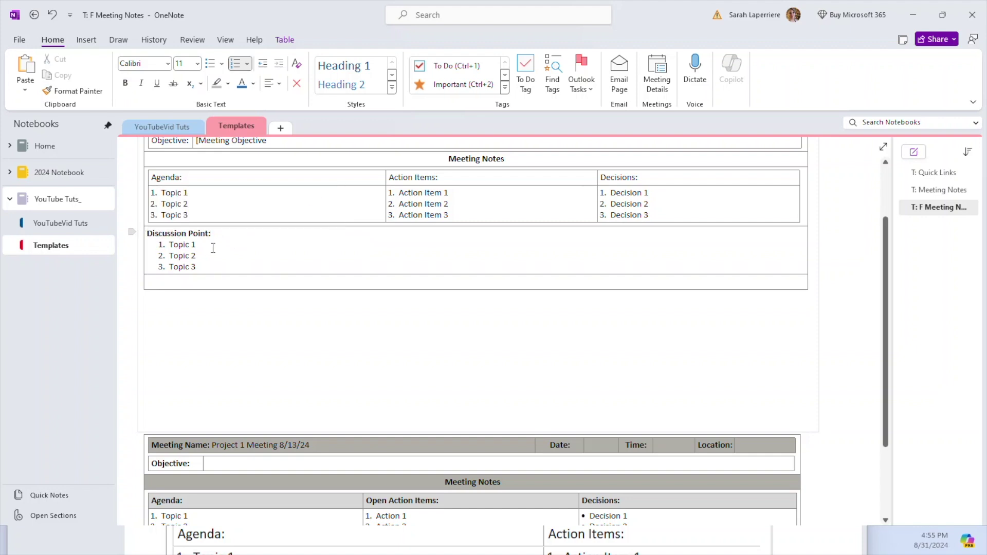
Replace the first topic under "Discussion Point:" with "Discussion Point 1" and start a lettered sub-list with "Sub topic"
scroll(250, 319, "down", 3)
scroll(251, 312, "up", 3)
left_click_drag(197, 245, 171, 249)
type("D")
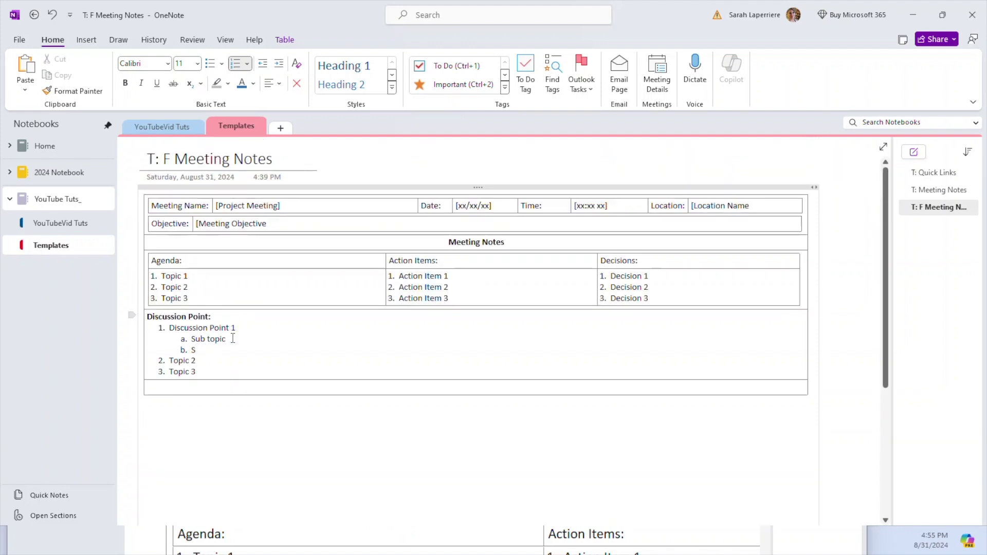
Replace the sub-items under "Discussion Point 1" with two lettered entries reading "Supporting Point"
left_click_drag(233, 338, 192, 339)
left_click(206, 351)
key("BackSpace")
key("BackSpace")
key("BackSpace")
key("BackSpace")
key("BackSpace")
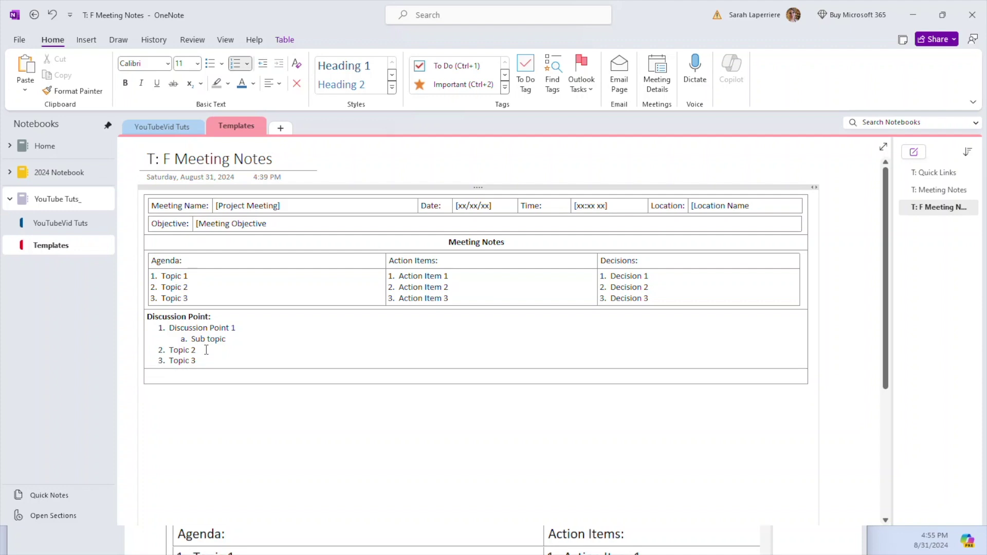
key("BackSpace")
type("Supporting ")
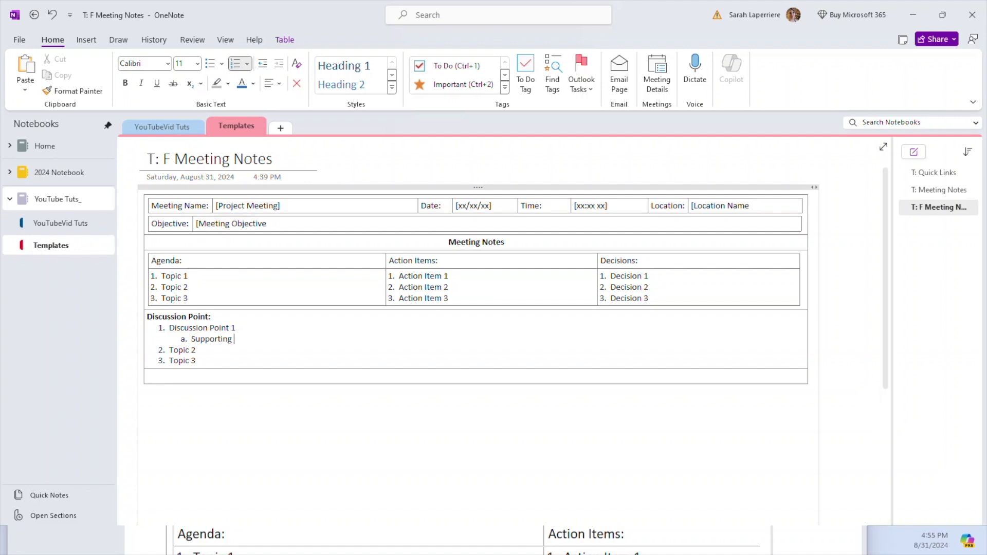
type("Point")
key("Return")
type("Supporting Po")
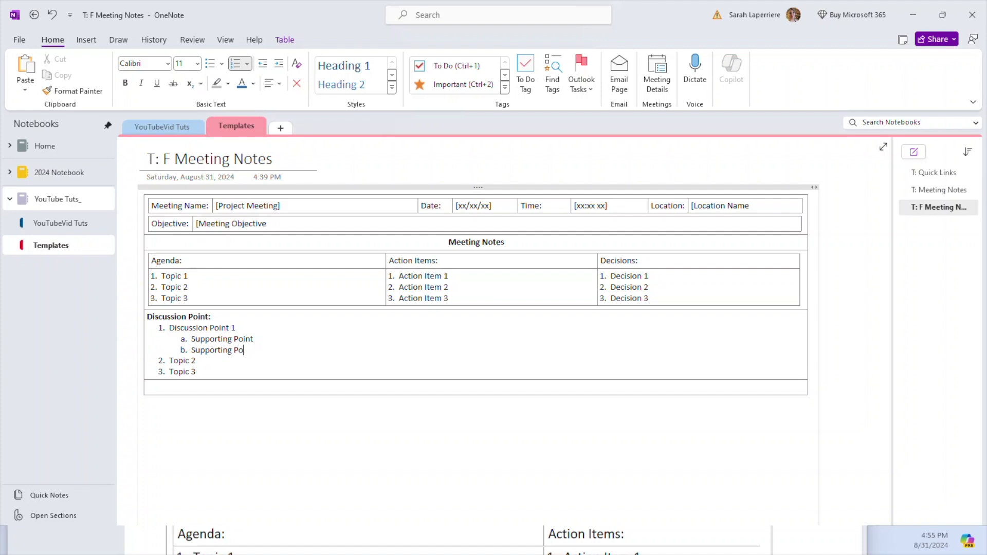
Replace Topic 2 and Topic 3 with copies of "Discussion Point 1" and its two supporting points
left_click_drag(255, 353, 169, 331)
key("ctrl+c")
key("ctrl+v")
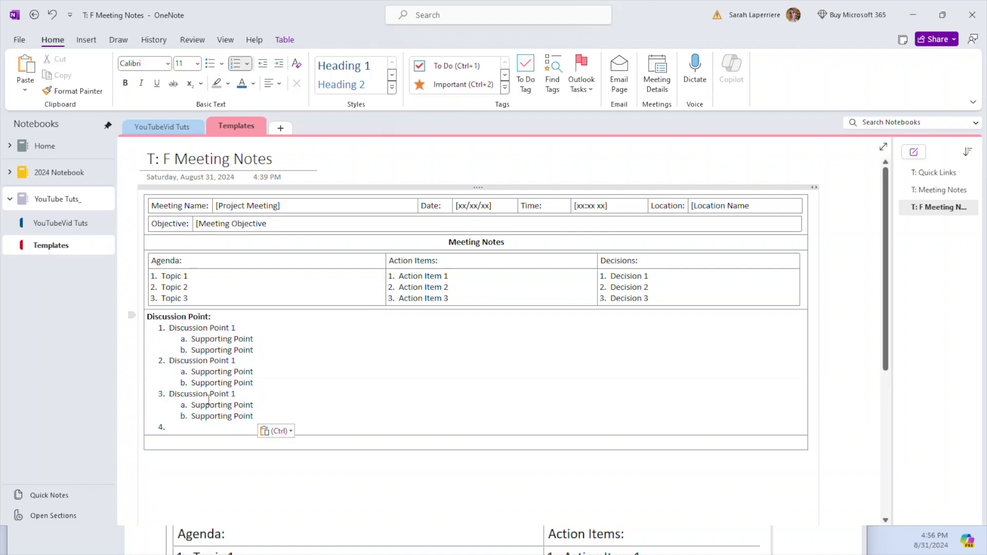
Renumber the copied items as "Discussion Point 2" and "Discussion Point 3" and remove the empty line ending the list
key("BackSpace")
left_click(257, 397)
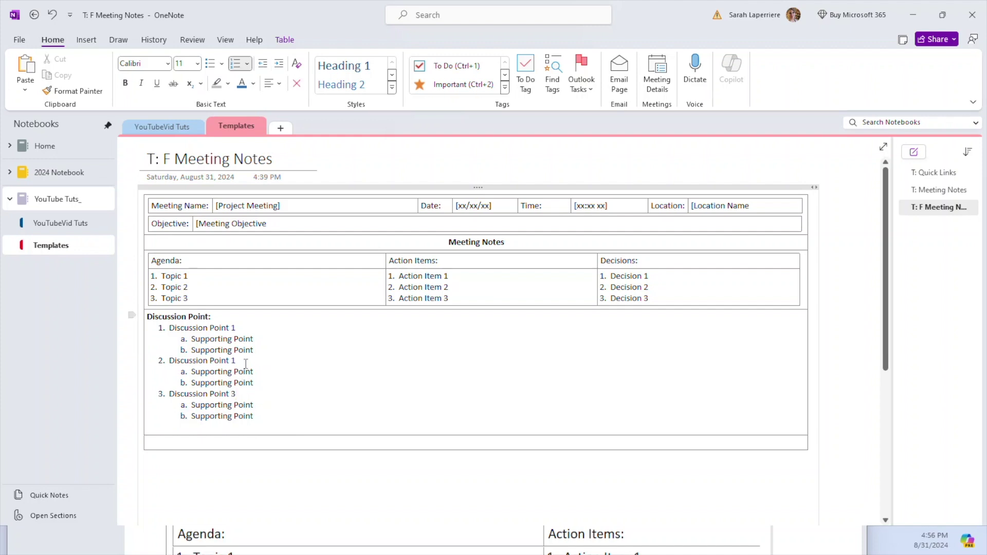
left_click(271, 426)
key("BackSpace")
left_click(271, 431)
key("BackSpace")
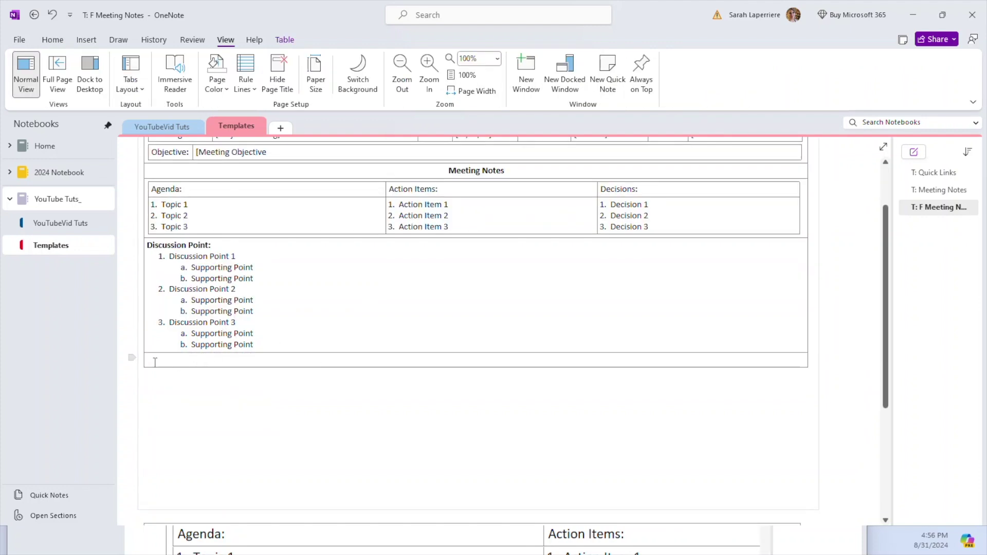
right_click(156, 360)
mouse_move(209, 295)
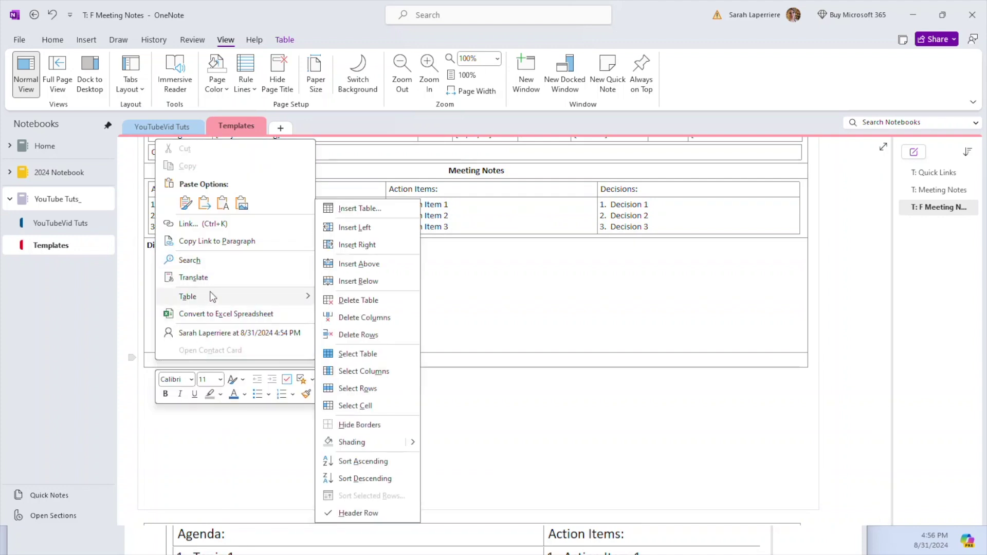
left_click(347, 299)
key("ctrl+z")
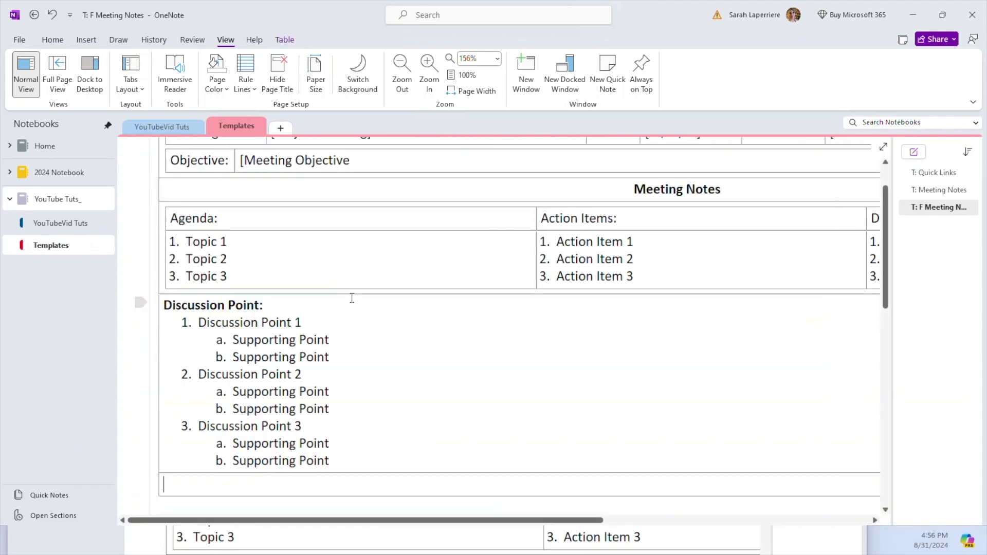
Delete the empty last row of the template table
right_click(167, 489)
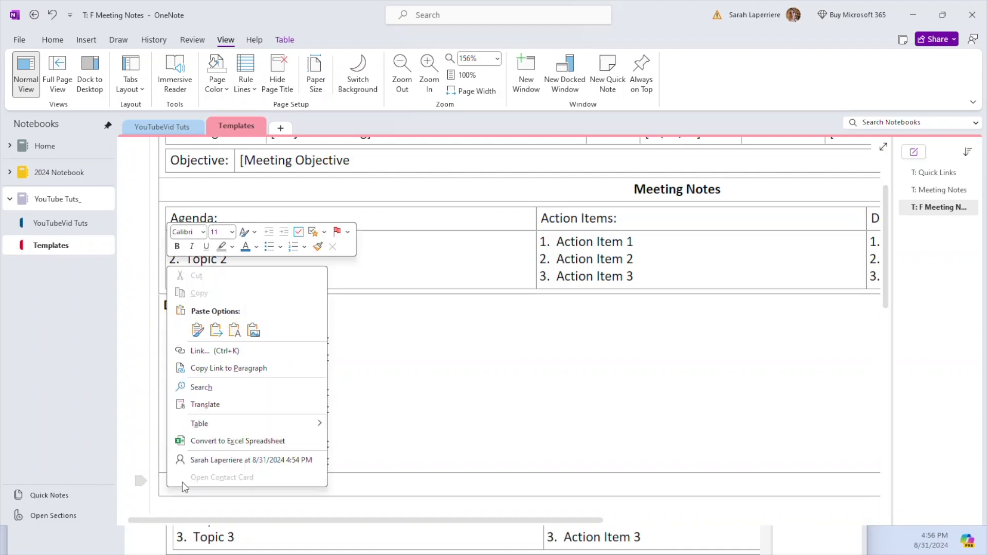
mouse_move(195, 425)
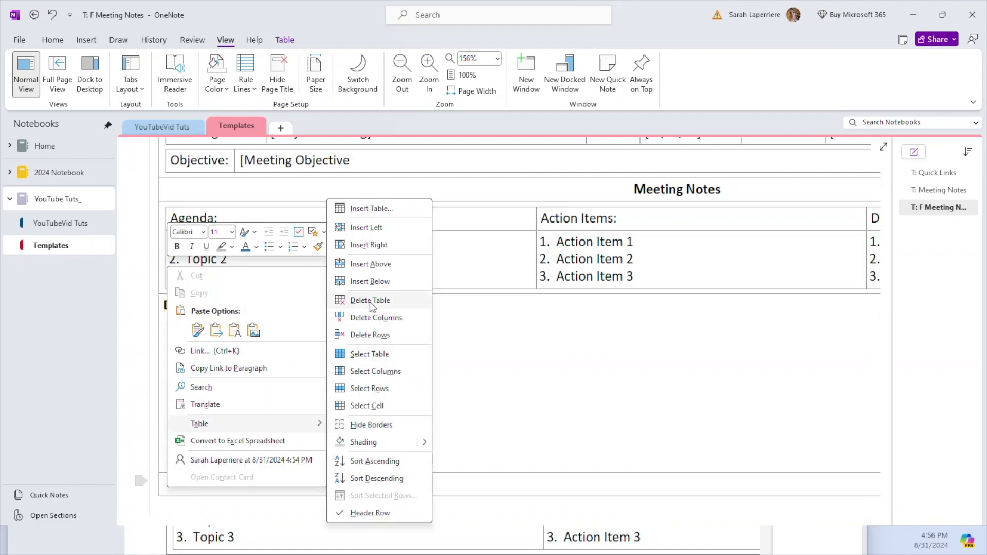
left_click(370, 335)
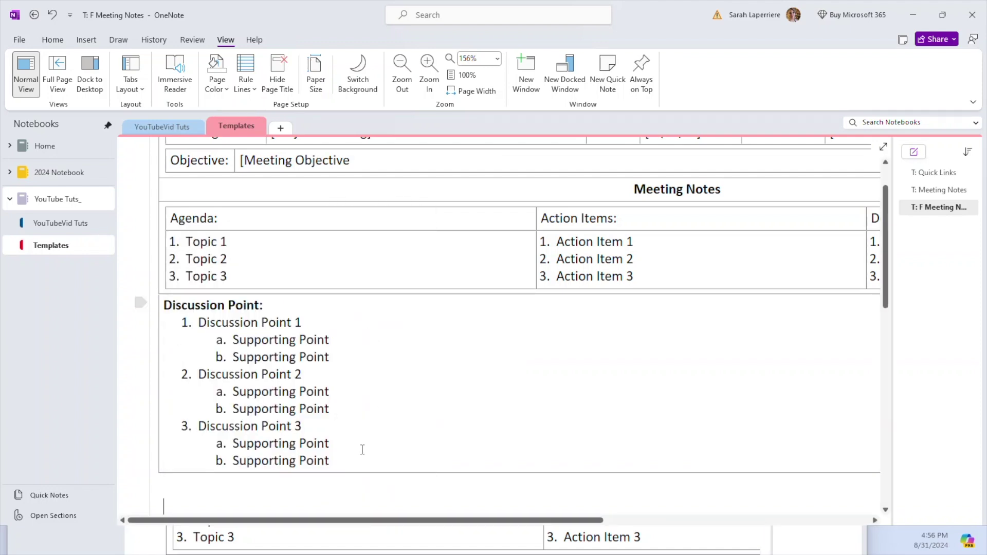
Shade the meeting details row, from "Meeting Name:" to "Location:", and the "Meeting Notes" heading row medium grey
scroll(337, 454, "up", 2)
scroll(337, 455, "down", 15)
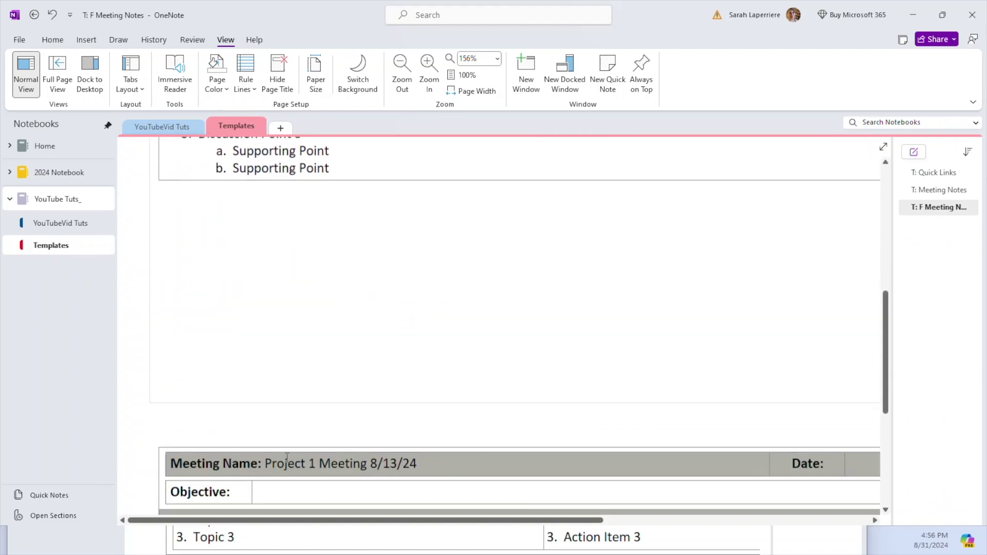
scroll(264, 271, "up", 5)
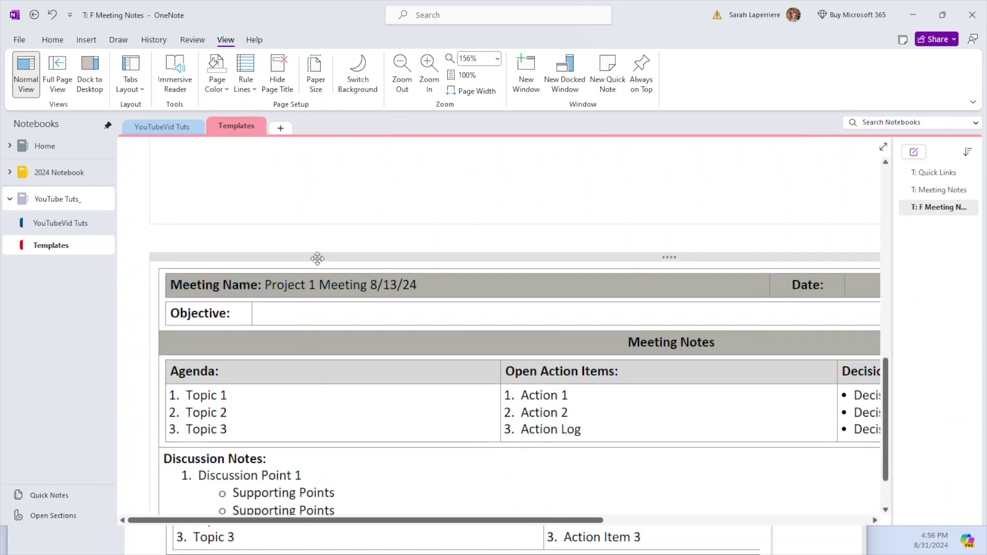
scroll(274, 319, "up", 10)
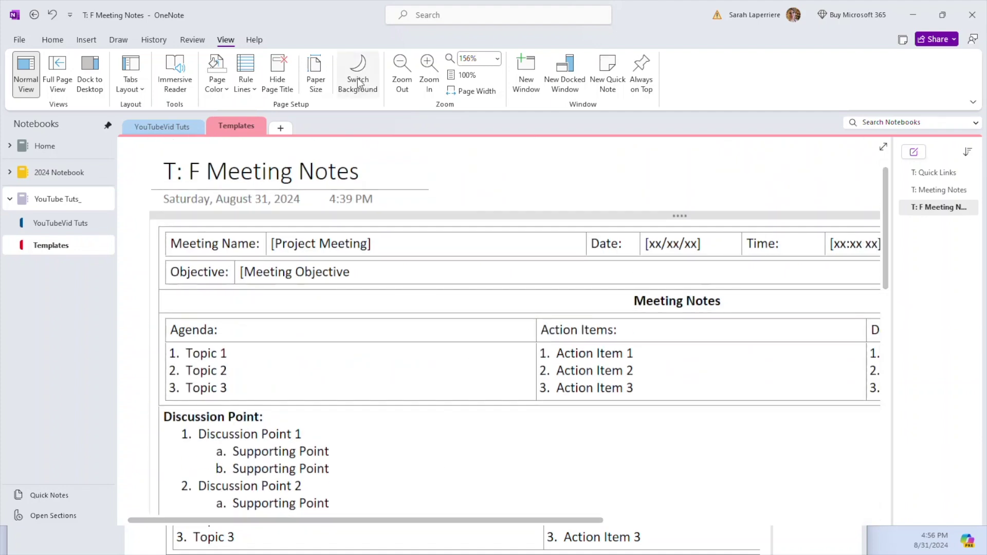
left_click(462, 75)
left_click_drag(724, 202, 193, 206)
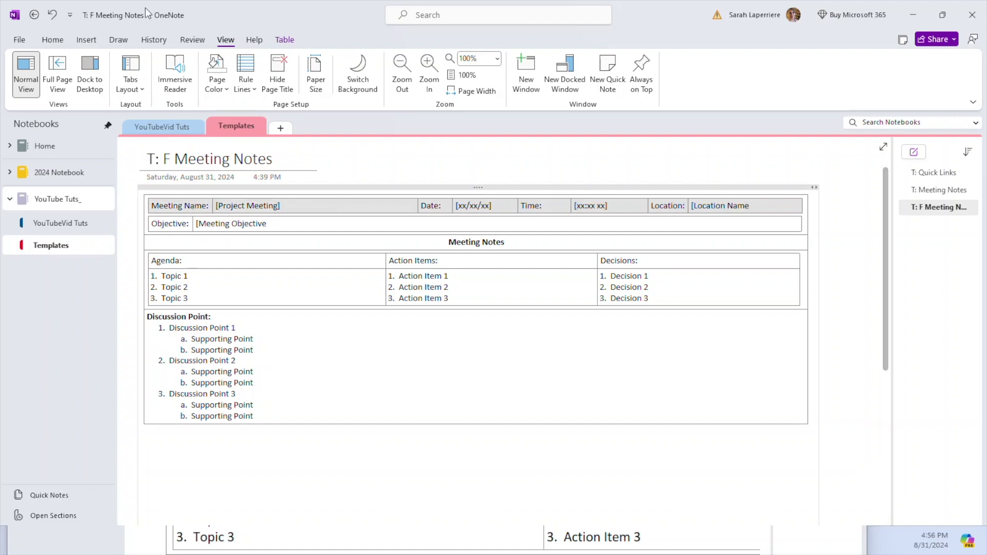
left_click(285, 41)
left_click(390, 85)
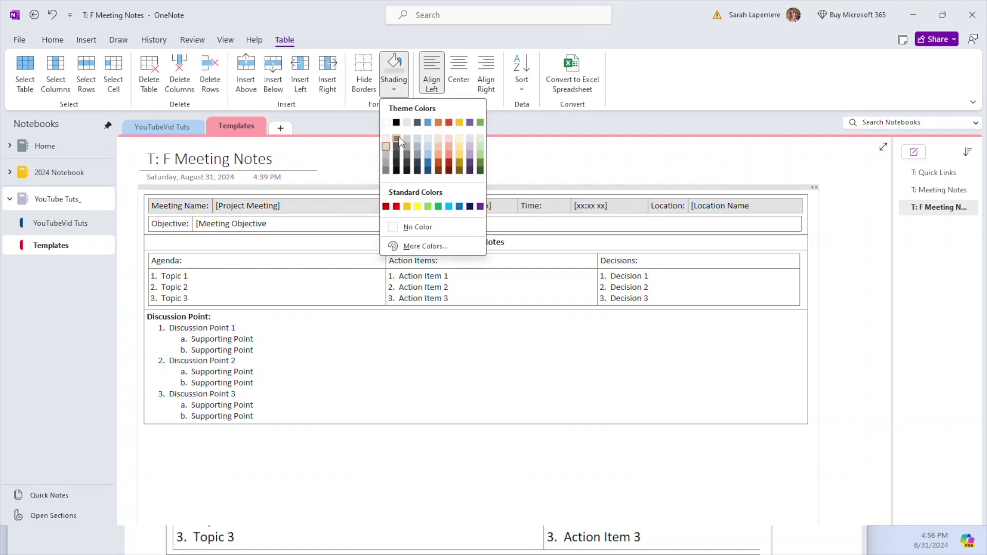
left_click(383, 155)
left_click_drag(617, 240, 446, 242)
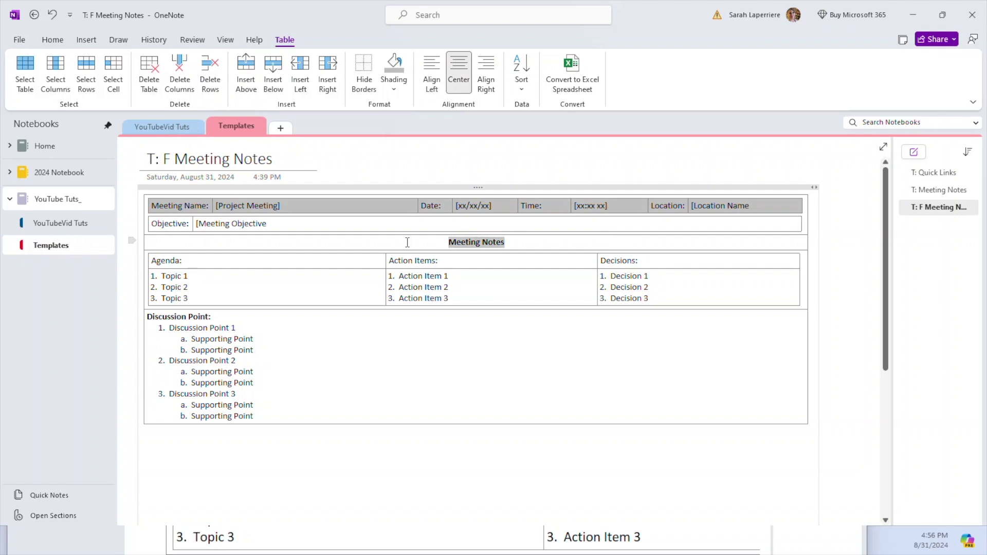
left_click(400, 77)
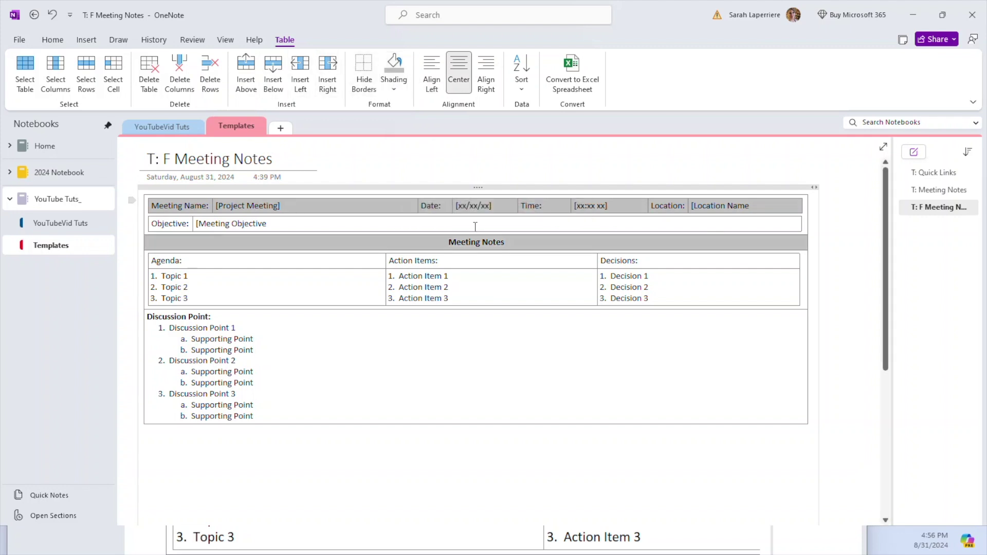
Shade the header row holding "Agenda:", "Action Items:" and "Decisions:" a lighter grey
left_click(694, 259)
left_click_drag(694, 260, 154, 261)
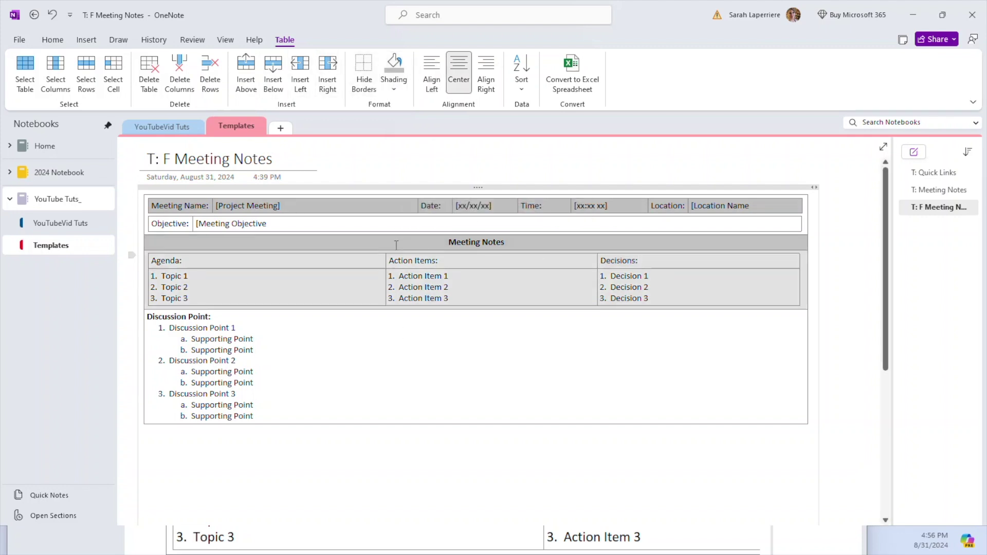
left_click(396, 77)
left_click(394, 90)
left_click(254, 339)
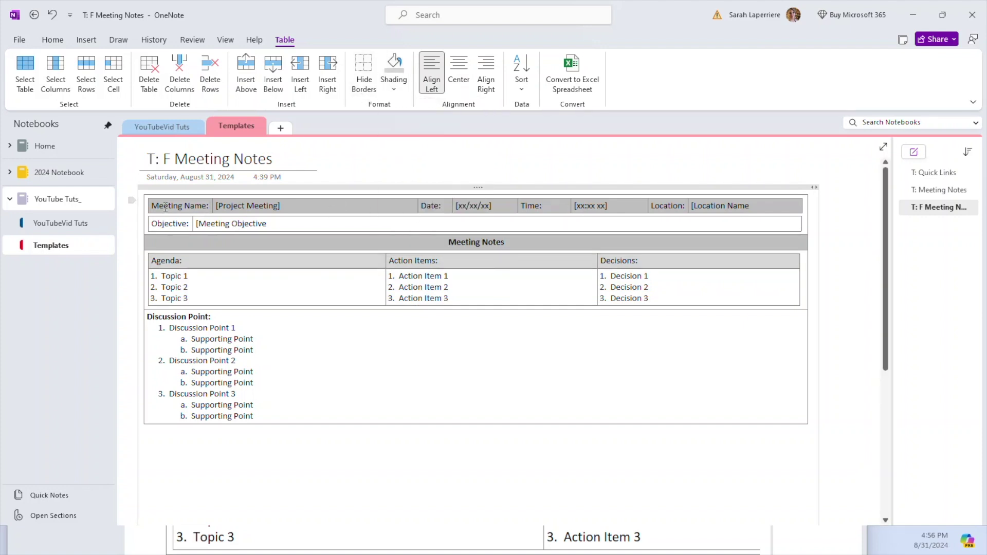
Make the labels "Meeting Name:", "Date:", "Time:", "Location:" and "Objective:" bold
left_click(150, 206)
key("ctrl+b")
left_click(435, 205)
left_click(435, 206)
left_click(423, 204)
key("ctrl+b")
left_click(551, 209)
key("ctrl+b")
left_click(652, 205)
key("ctrl+b")
left_click_drag(189, 225, 150, 225)
key("ctrl+b")
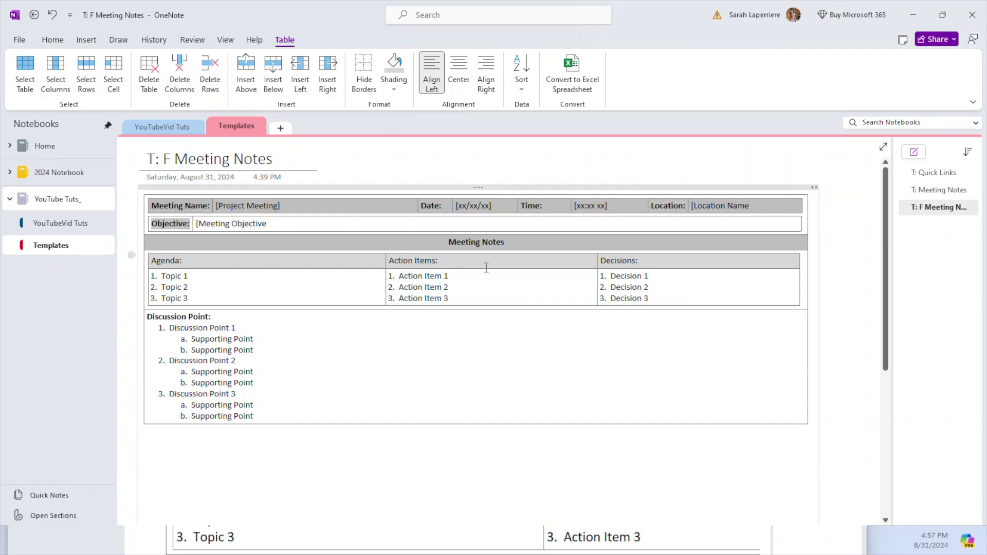
Make the column headings "Agenda:", "Action Items:" and "Decisions:" bold
left_click_drag(184, 260, 150, 261)
key("ctrl+b")
left_click_drag(449, 258, 385, 260)
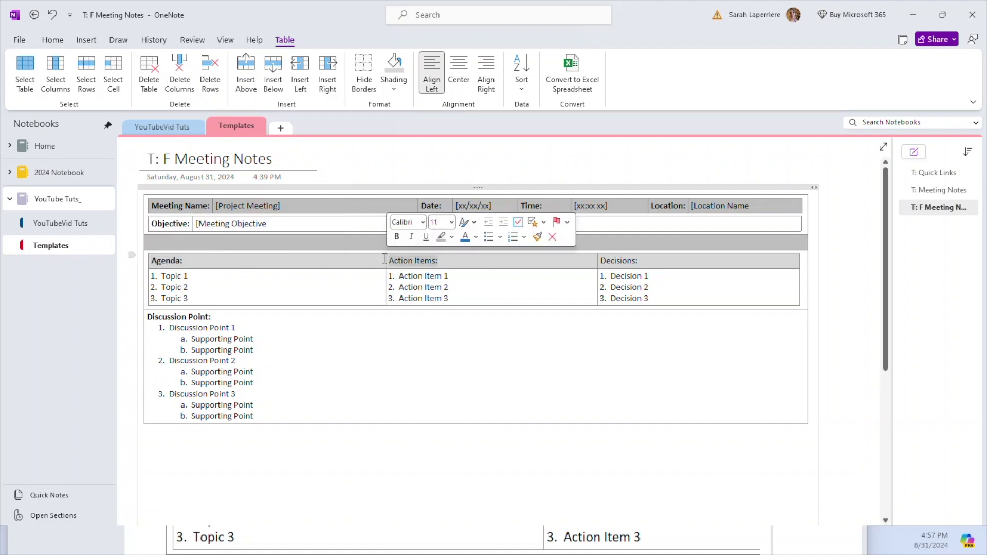
left_click(66, 39)
left_click(125, 83)
left_click_drag(651, 263, 597, 261)
left_click(125, 82)
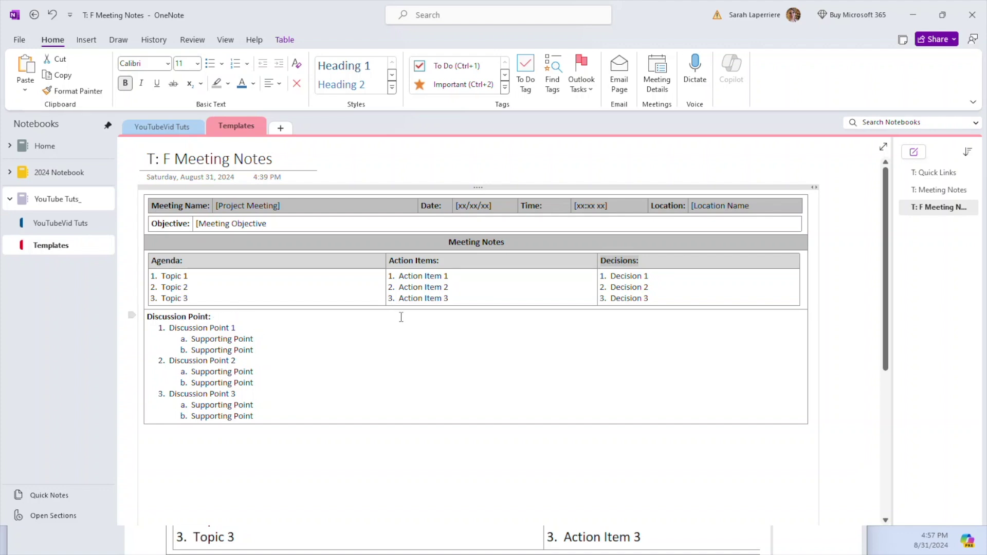
Delete the sample meeting notes table beneath the template on the "T: F Meeting Notes" page
scroll(289, 474, "down", 5)
left_click(257, 451)
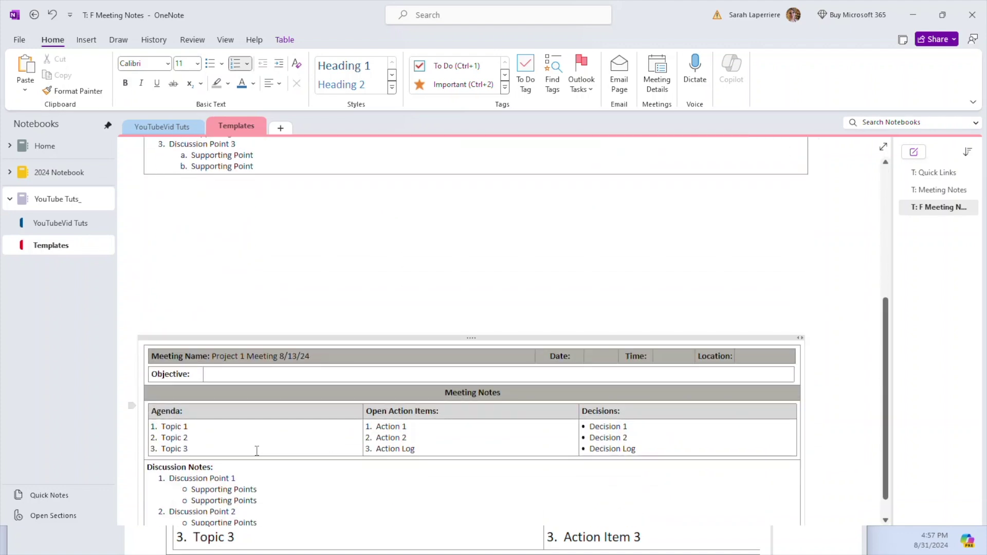
left_click(249, 337)
key("Delete")
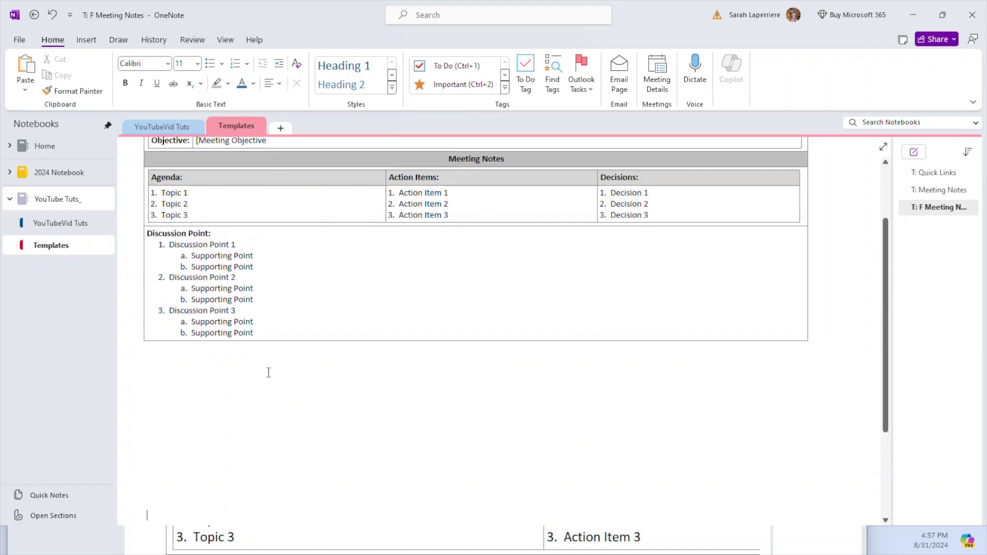
Remove the blank lines below the template table and move the table slightly down from the page title
key("BackSpace")
key("BackSpace")
key("BackSpace")
key("BackSpace")
key("BackSpace")
key("BackSpace")
key("BackSpace")
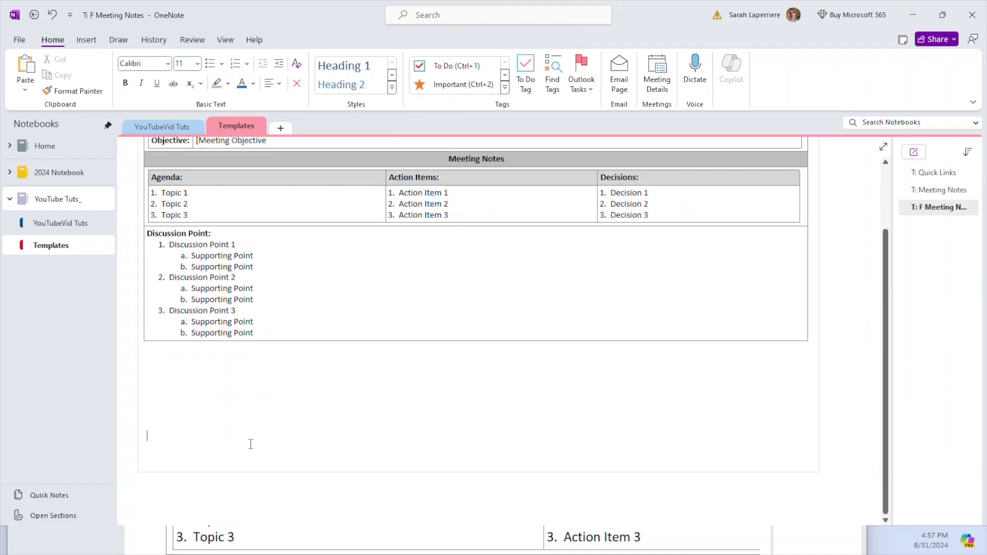
key("BackSpace")
key("BackSpace")
key("BackSpace")
key("BackSpace")
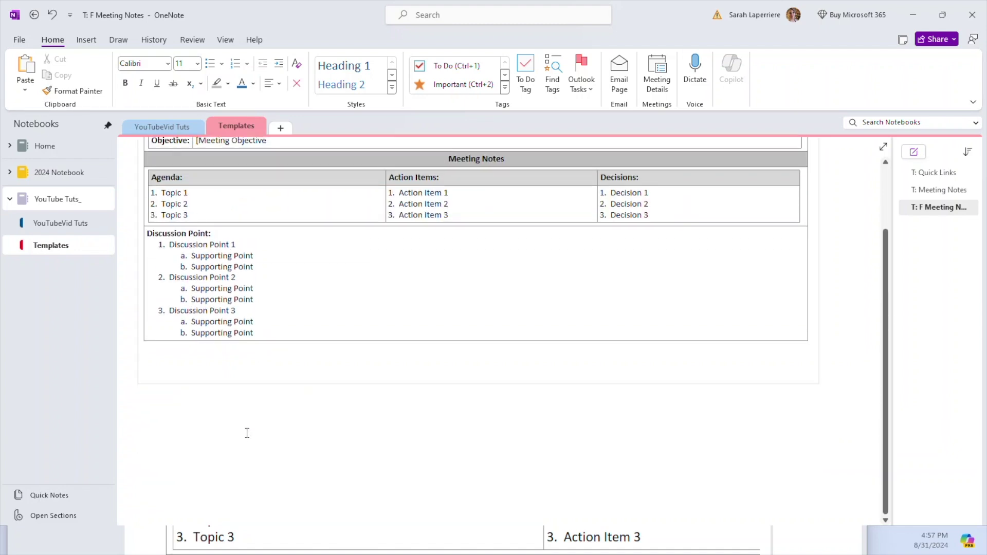
left_click_drag(439, 186, 439, 231)
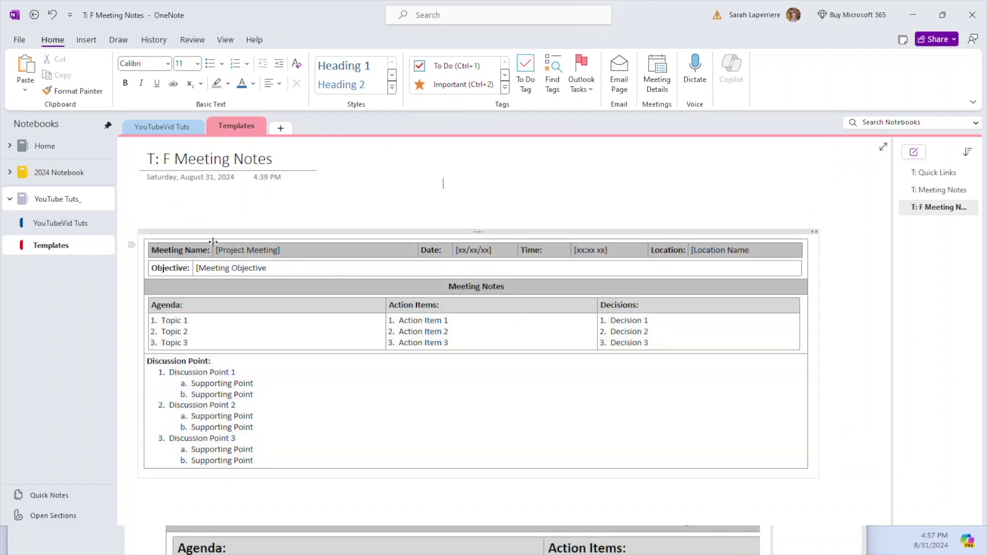
Add a new section named "Project XYZ" to the notebook
left_click(156, 127)
left_click(50, 246)
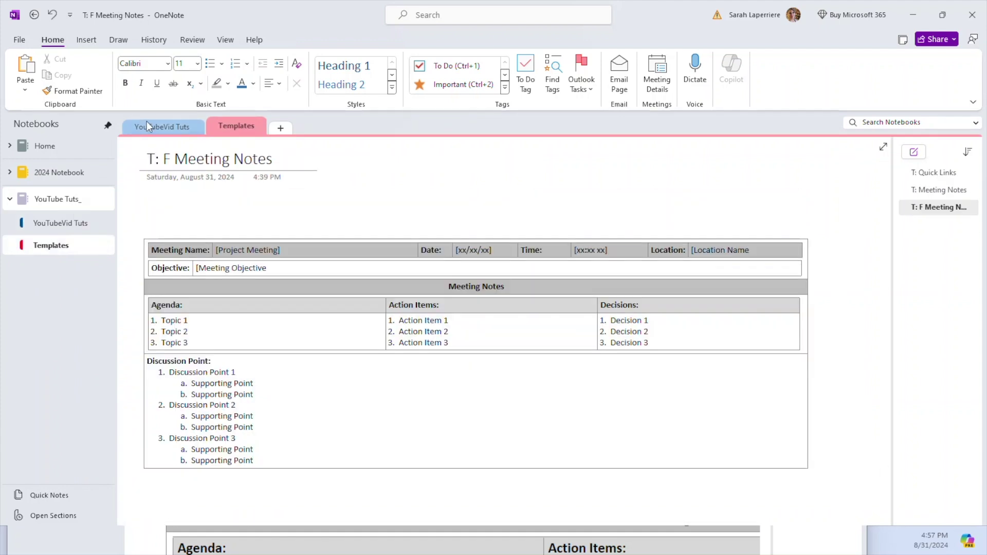
left_click(147, 126)
left_click(280, 128)
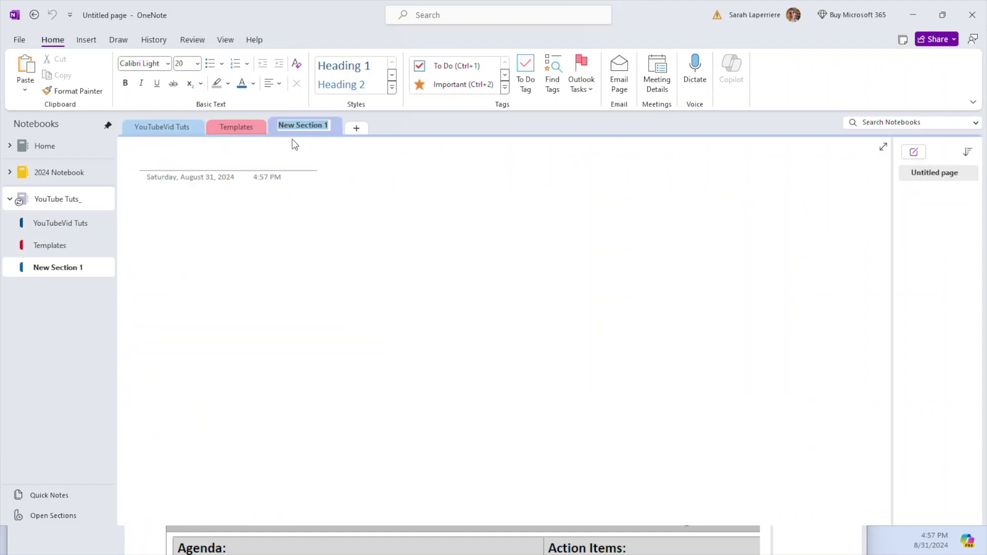
type("PRoject XYZ")
Title the new section's untitled page "Project XYZ Meeting Notes"
left_click(191, 163)
type("Meeting NOtes")
key("BackSpace")
key("BackSpace")
key("BackSpace")
key("BackSpace")
type("otes:")
key("BackSpace")
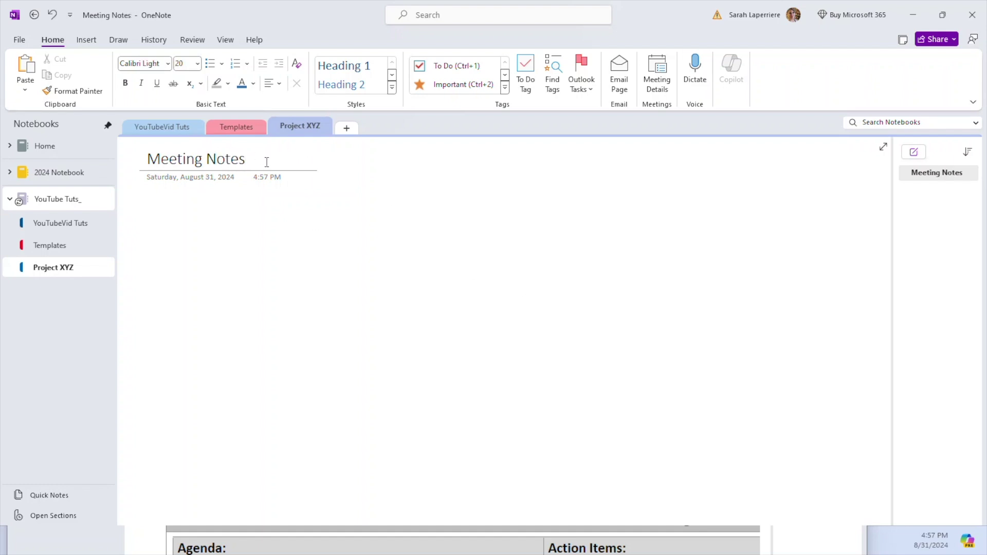
key("BackSpace")
left_click(147, 159)
type("Project ")
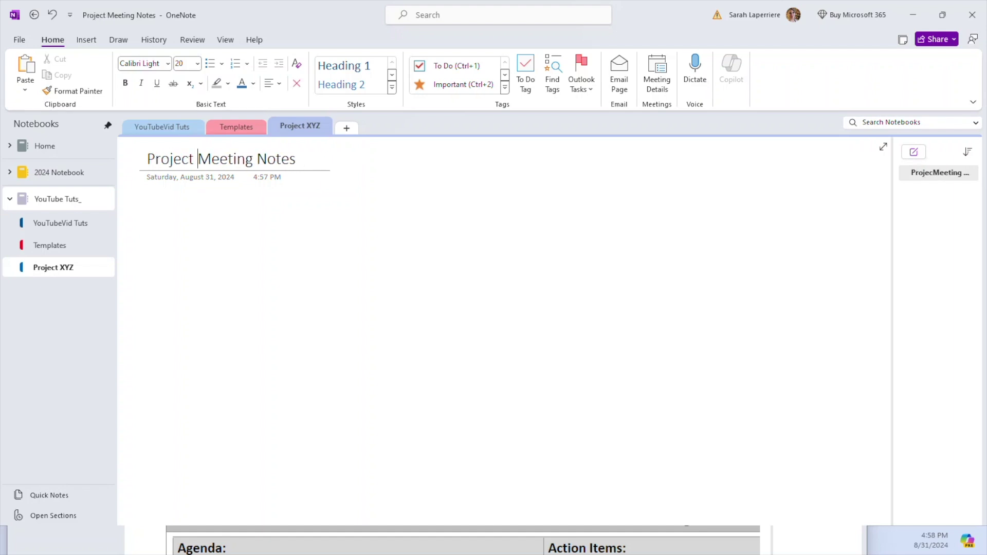
type("XYZ")
left_click(915, 260)
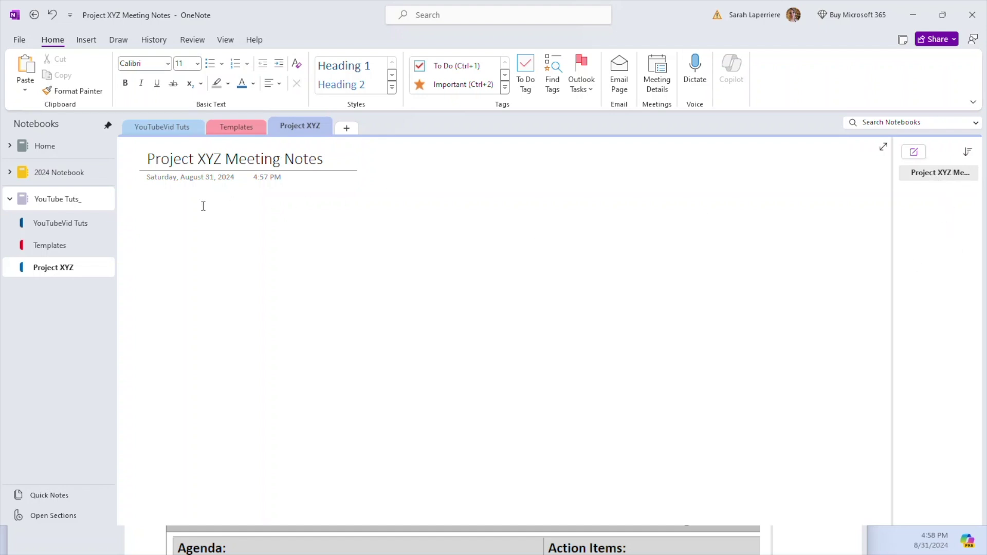
Copy the whole table from the "T: F Meeting Notes" template page and paste it into the Project XYZ meeting notes page
left_click(60, 247)
left_click(933, 190)
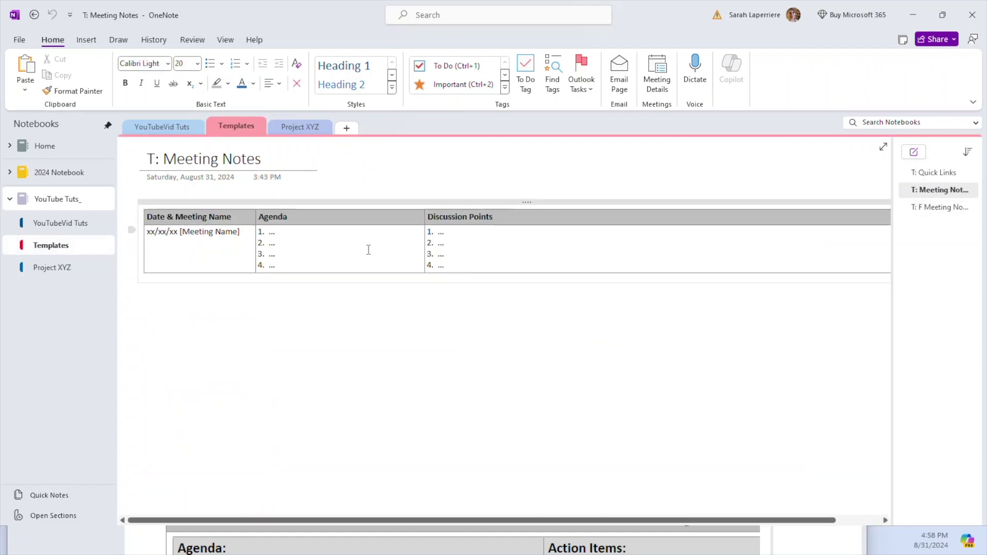
left_click(941, 207)
left_click_drag(150, 249, 644, 461)
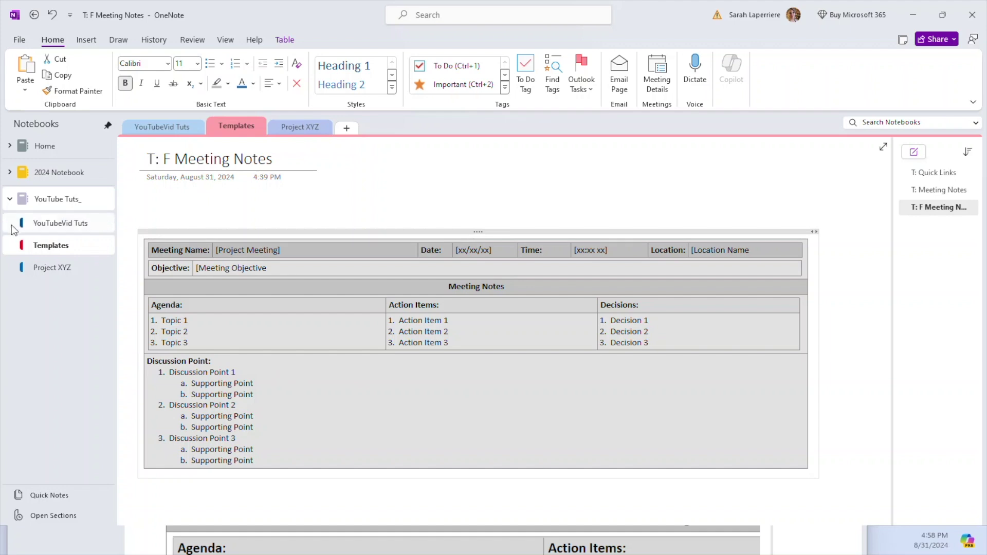
left_click(53, 268)
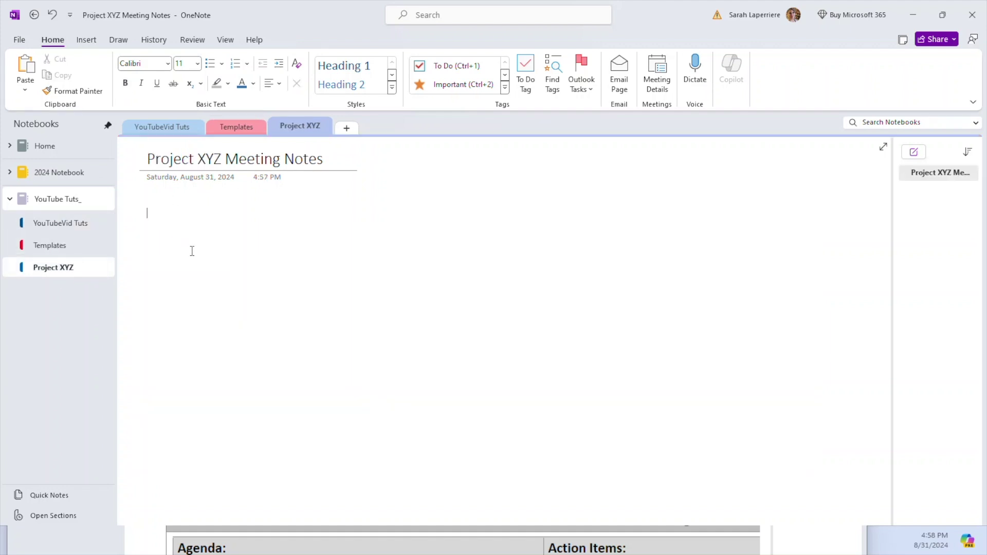
key("ctrl+v")
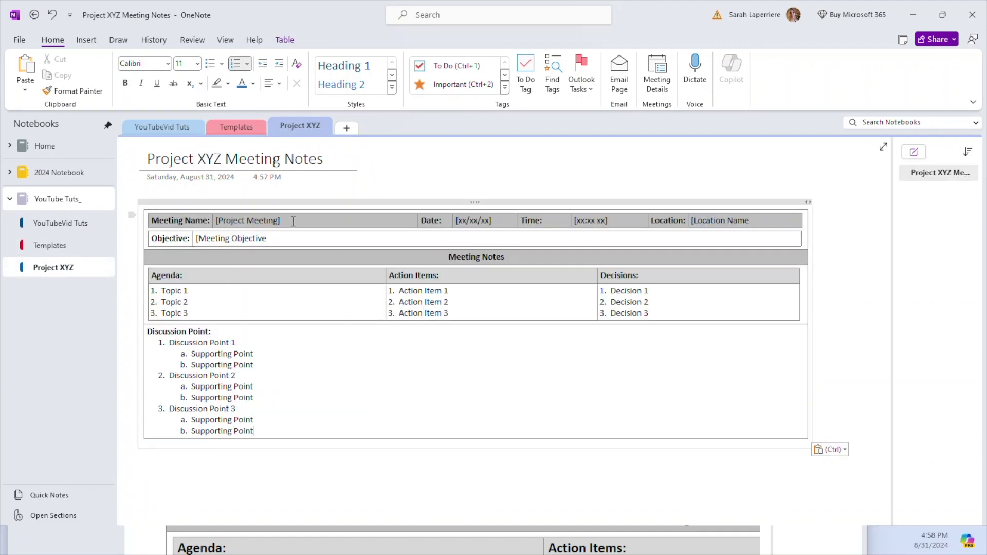
Copy the whole formal meeting notes table from the Templates section again and return to the Project XYZ section
left_click(227, 221)
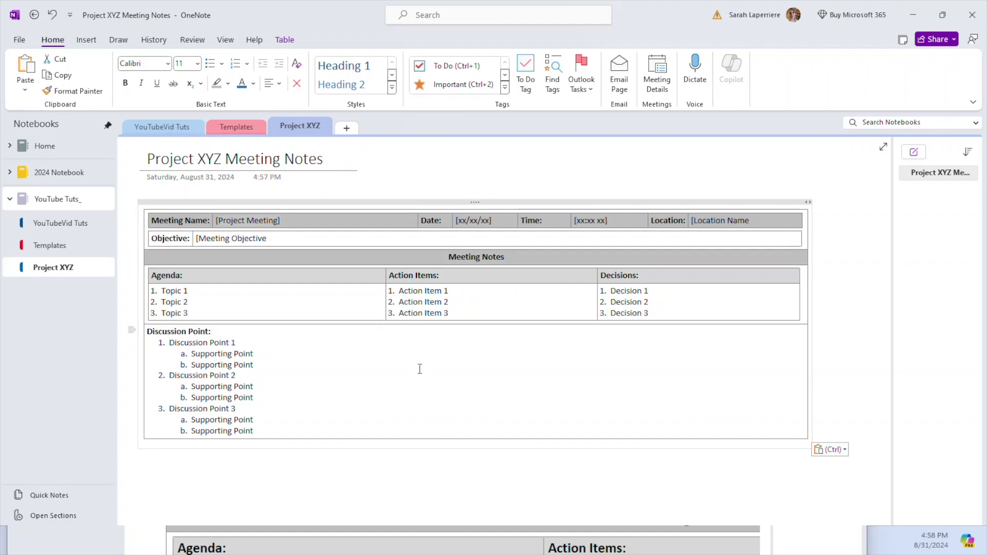
left_click_drag(760, 417, 288, 309)
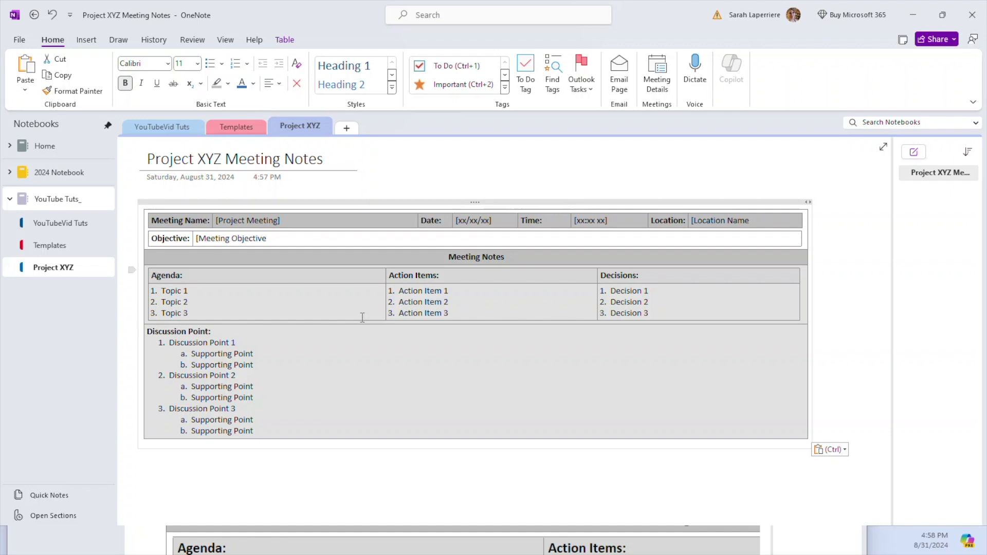
left_click(61, 247)
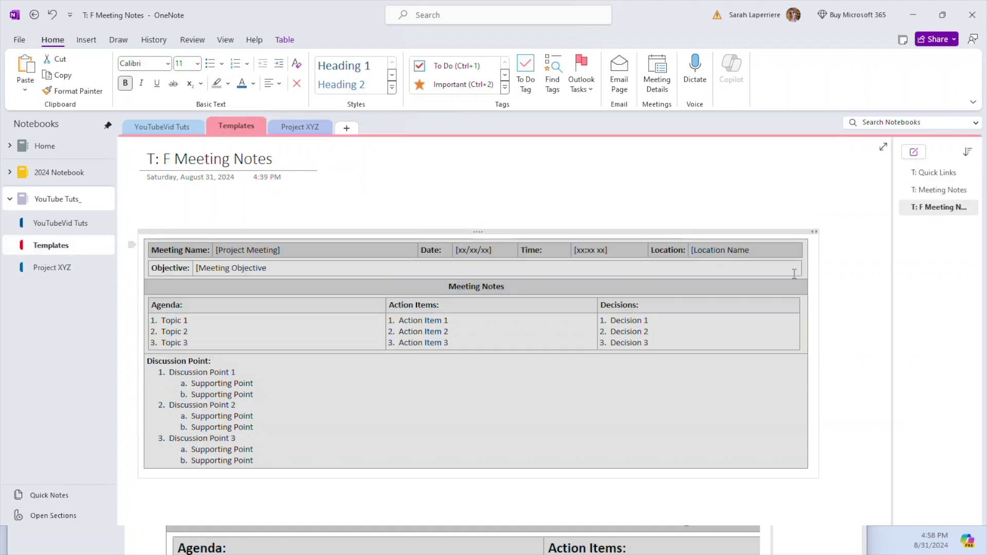
left_click(728, 477)
left_click_drag(710, 465, 184, 256)
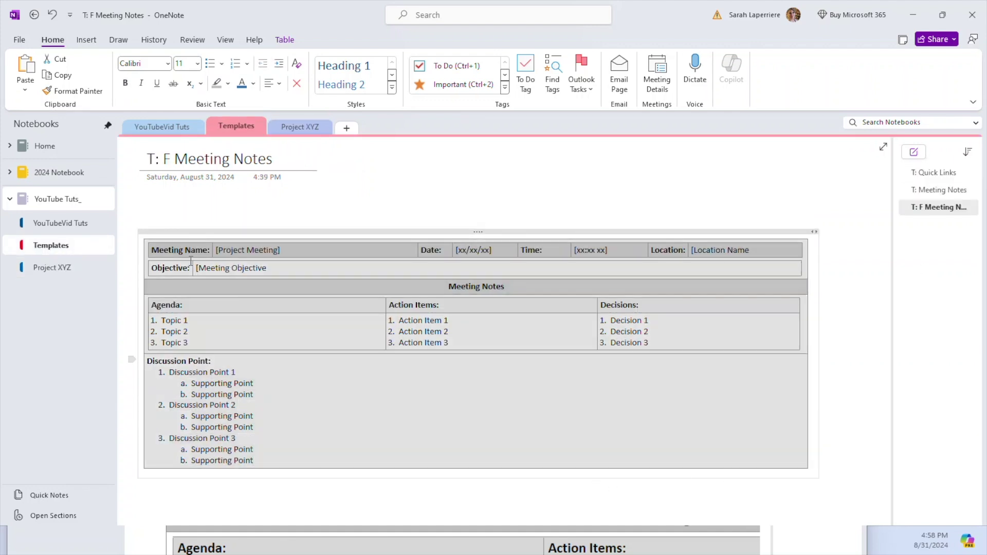
left_click(103, 270)
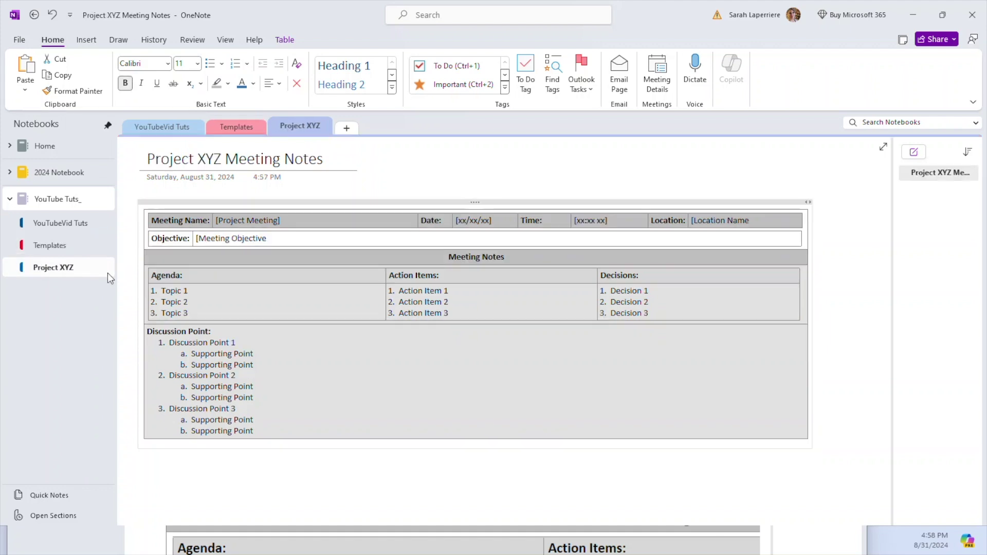
Insert blank lines above the "Meeting Name:" row and paste a second copy of the template above the existing notes
left_click(159, 220)
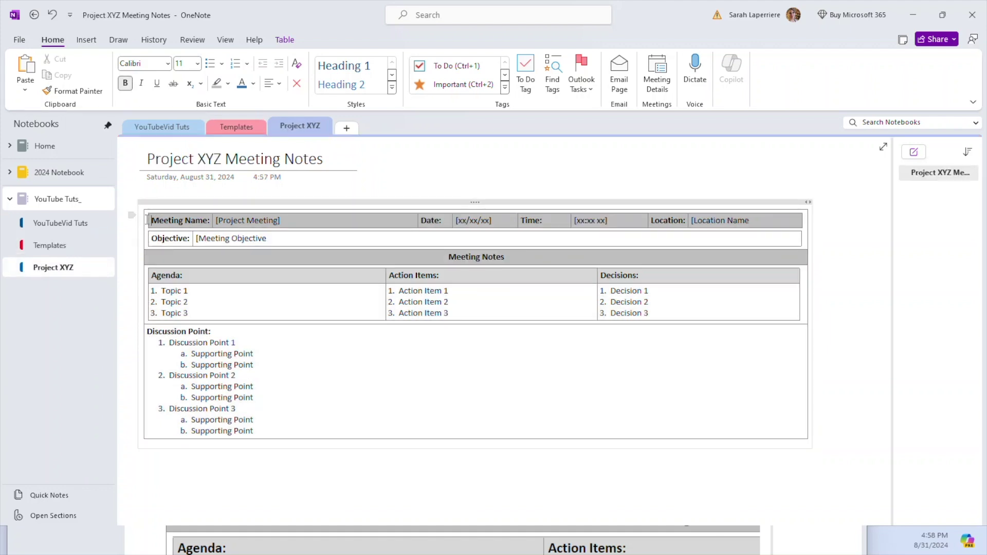
left_click(149, 430)
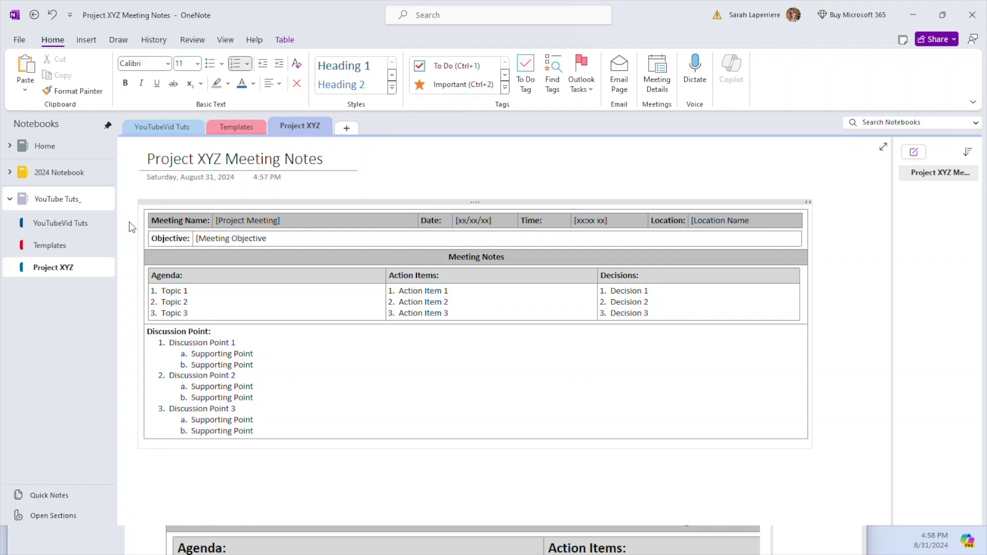
left_click(149, 220)
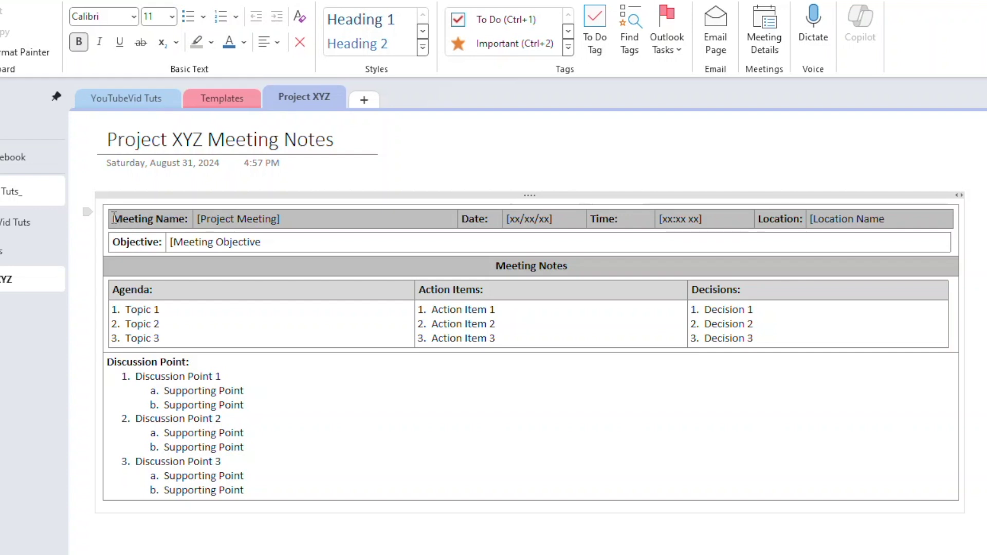
key("Return")
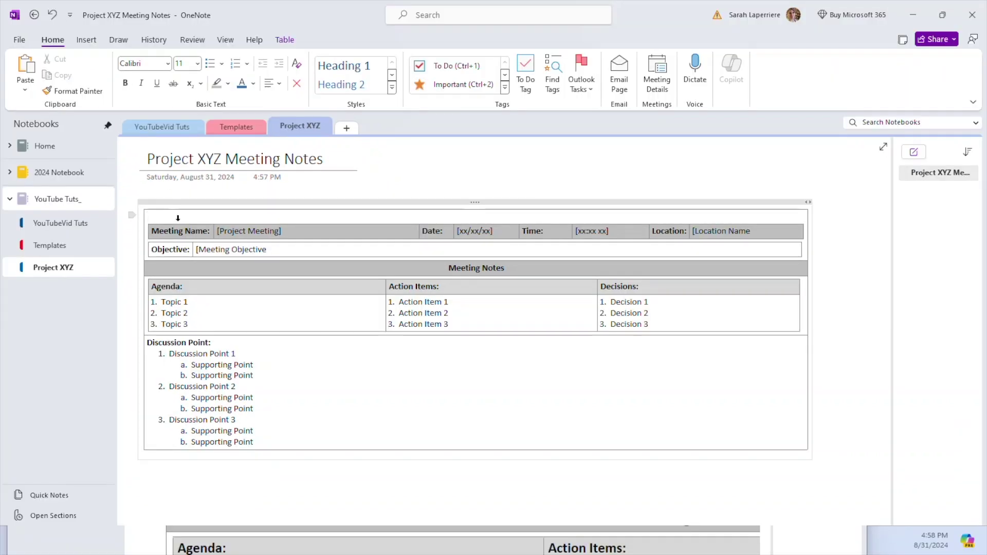
key("Return")
key("ctrl+v")
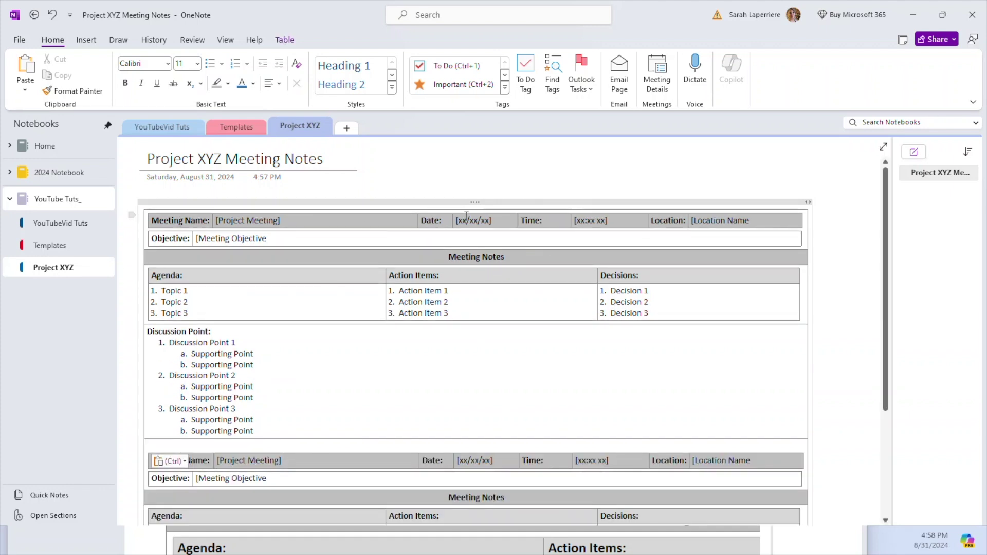
scroll(252, 468, "down", 5)
scroll(375, 282, "up", 5)
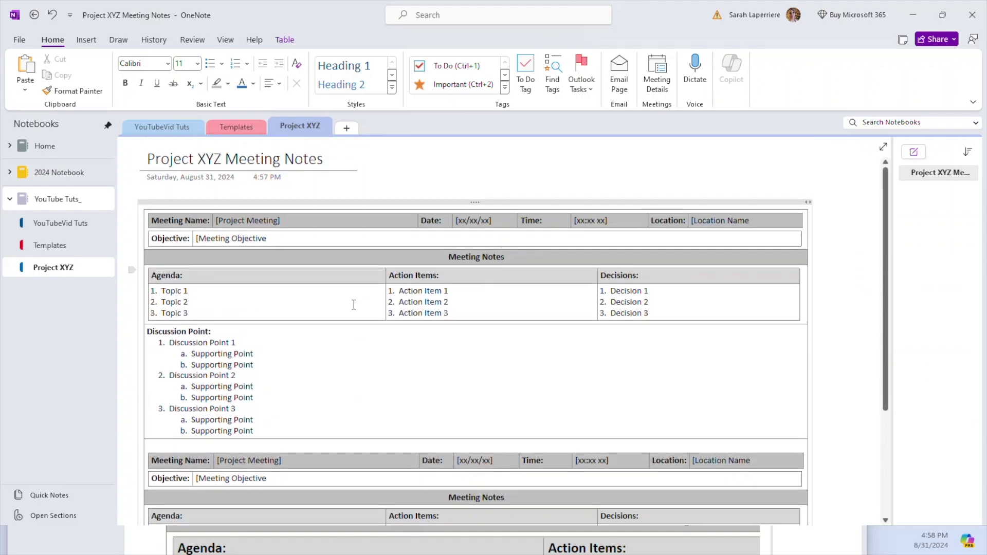